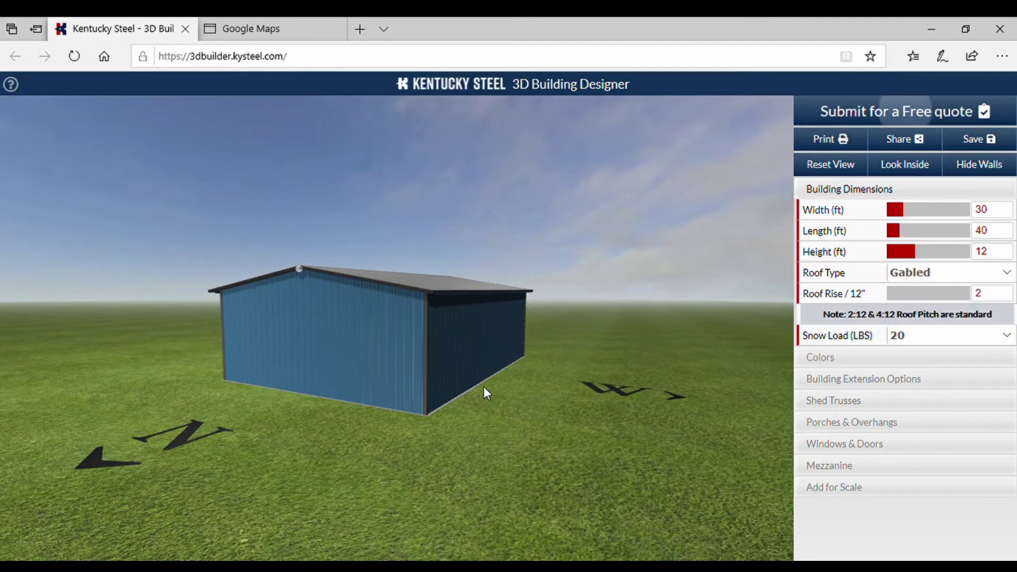
Orbit to inspect the end wall and roof, then drag the Width slider from 30 to 39 ft
left_click_drag(484, 389, 558, 371)
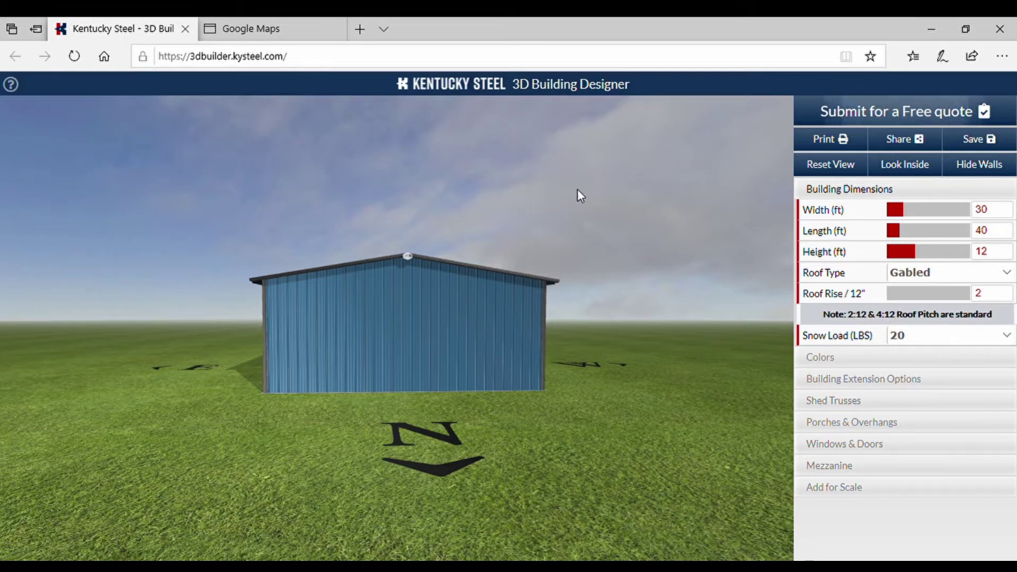
left_click_drag(600, 238, 638, 271)
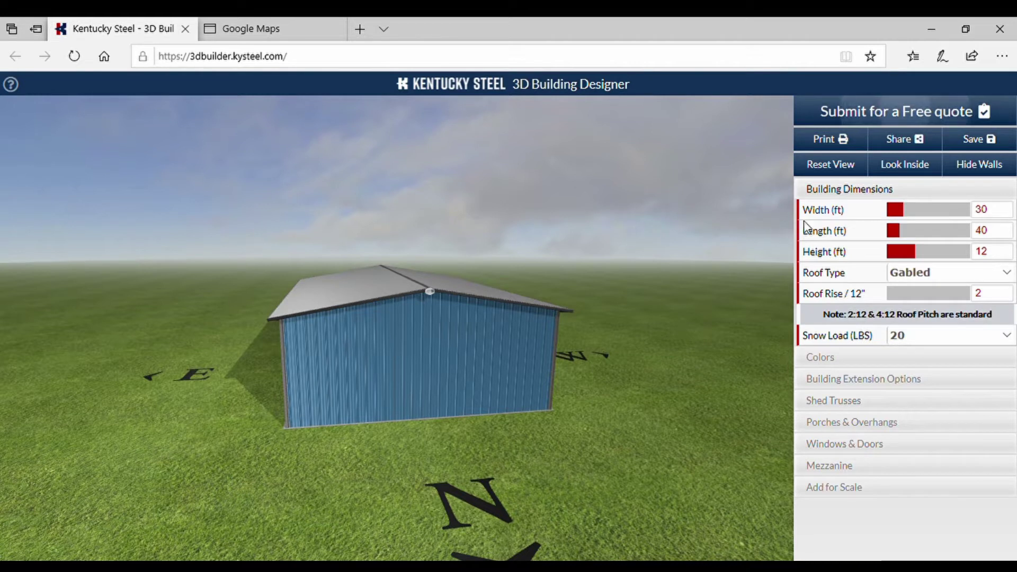
left_click_drag(894, 213, 920, 216)
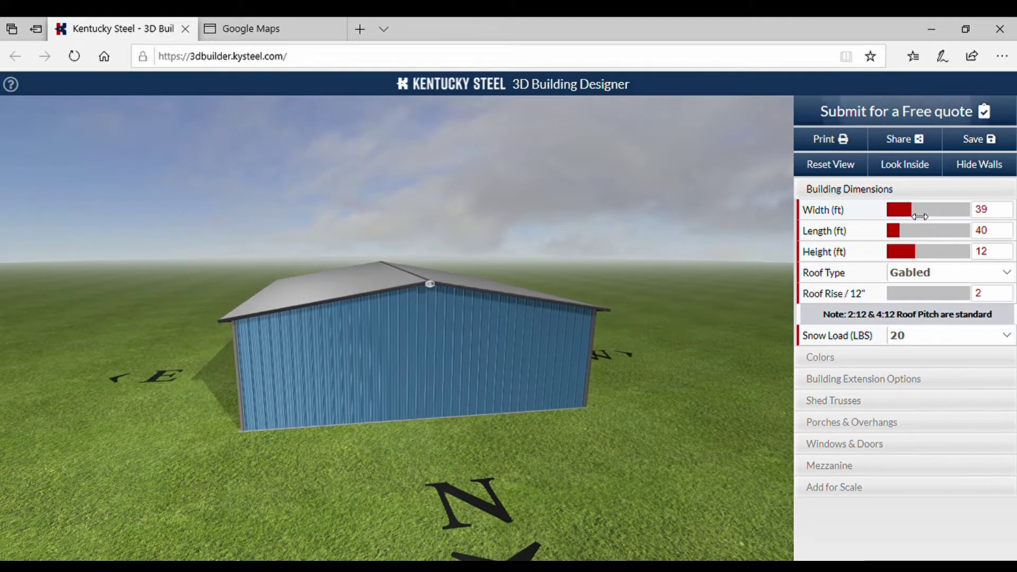
Make the building 40 ft wide and 60 ft long
double_click(993, 219)
key("BackSpace")
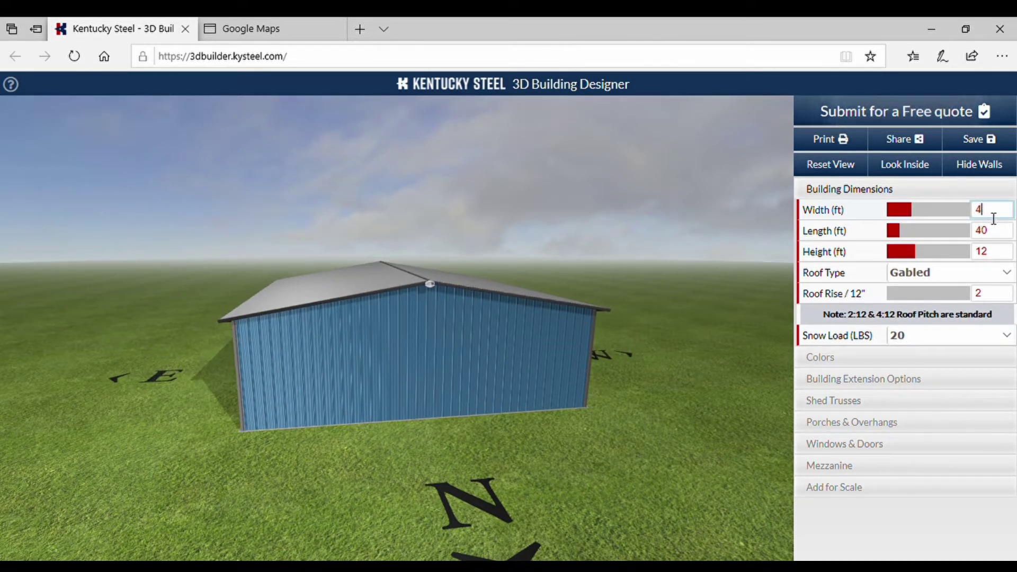
key("Return")
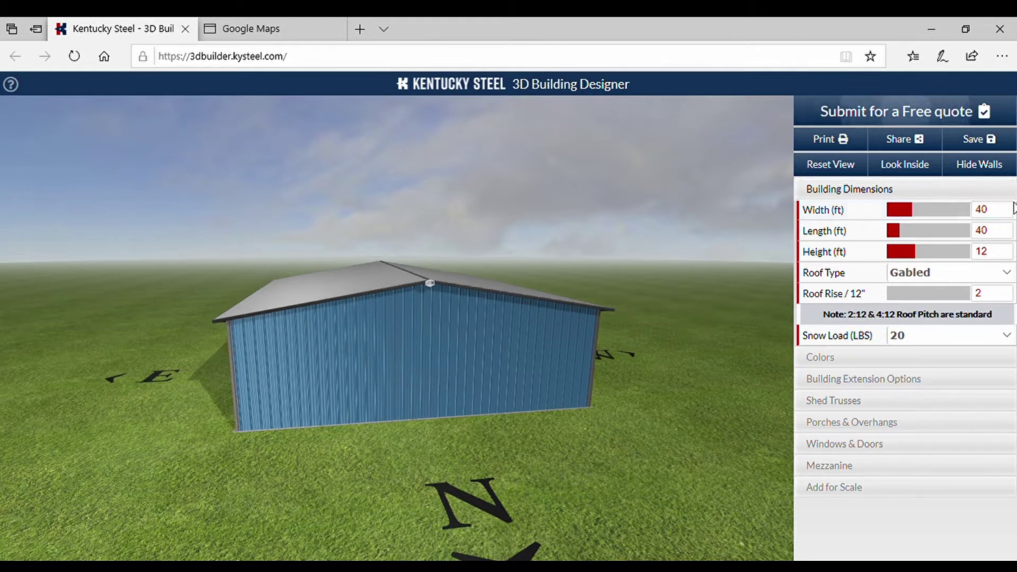
left_click(1000, 234)
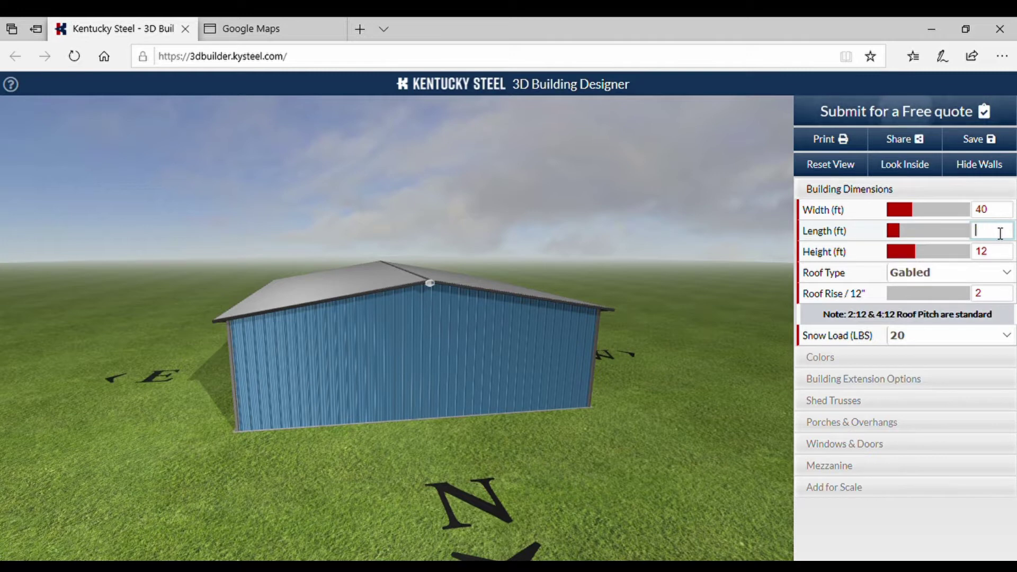
type("60")
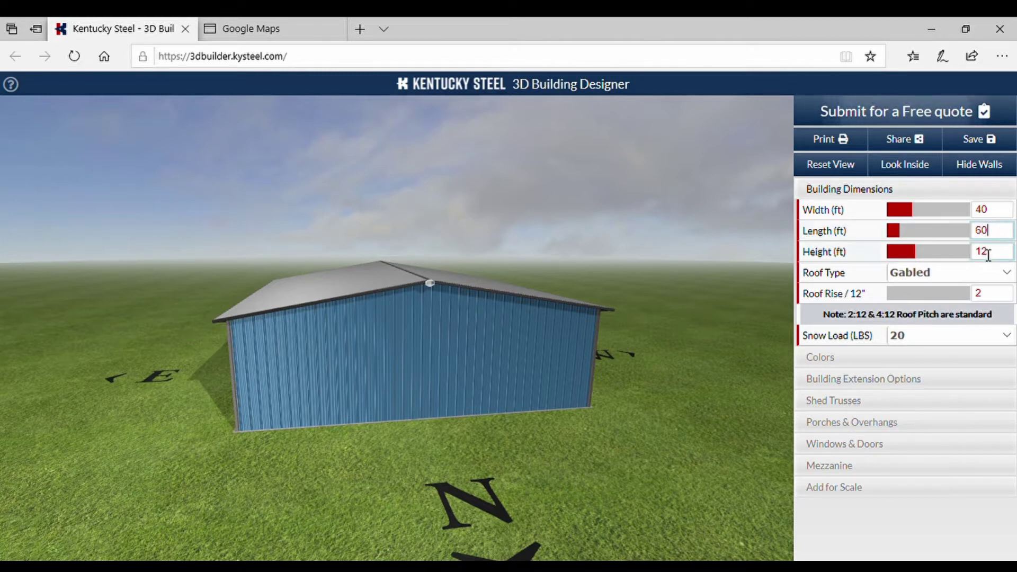
left_click(996, 255)
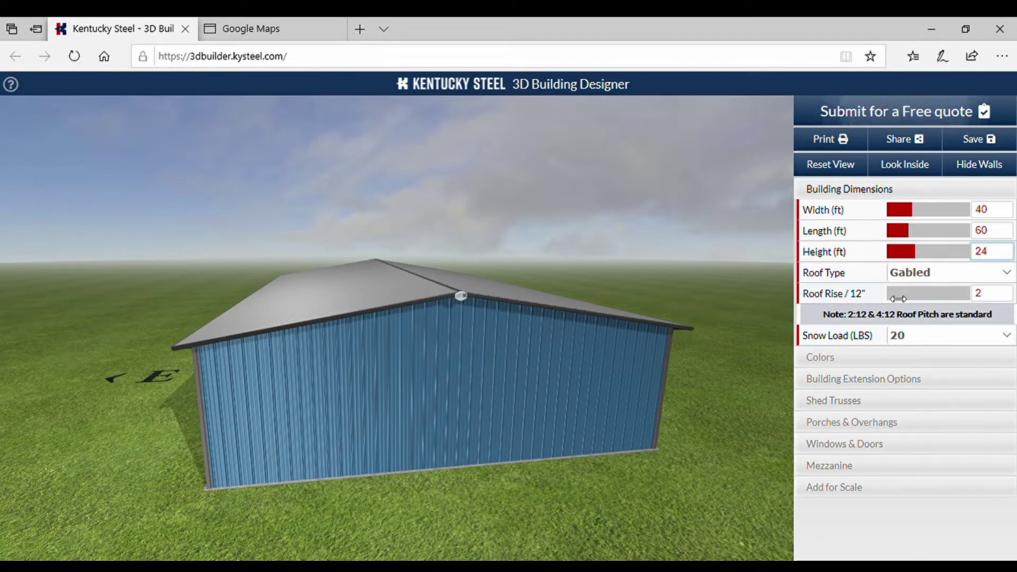
Raise the roof rise to a 4/12 pitch
left_click_drag(892, 299, 903, 296)
left_click(980, 294)
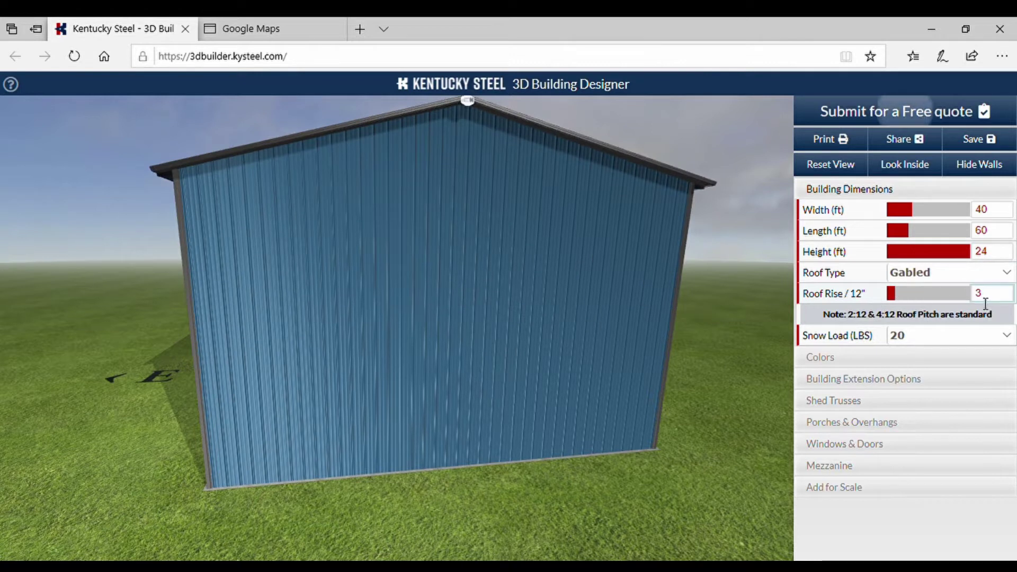
key("BackSpace")
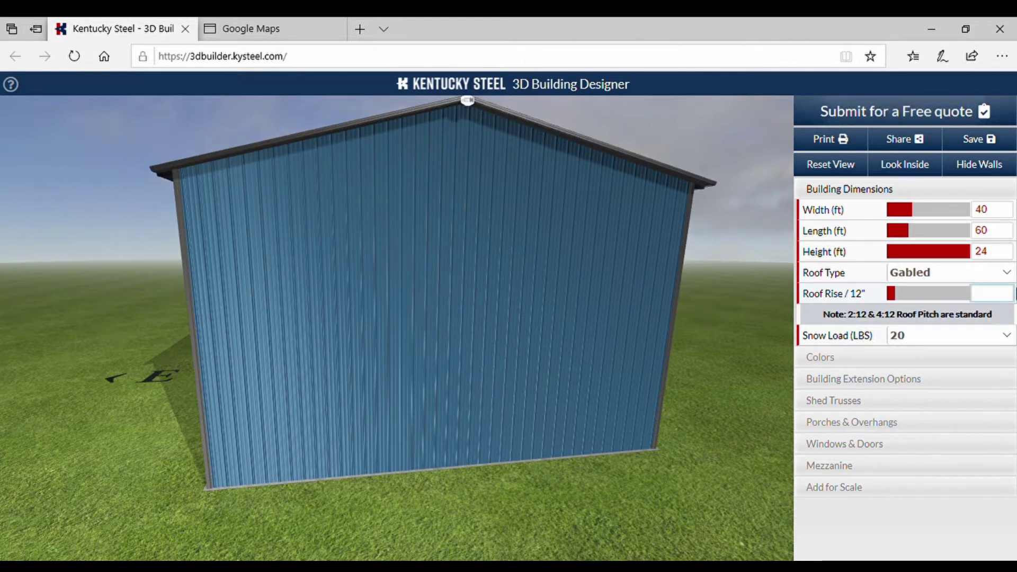
type("4")
key("Return")
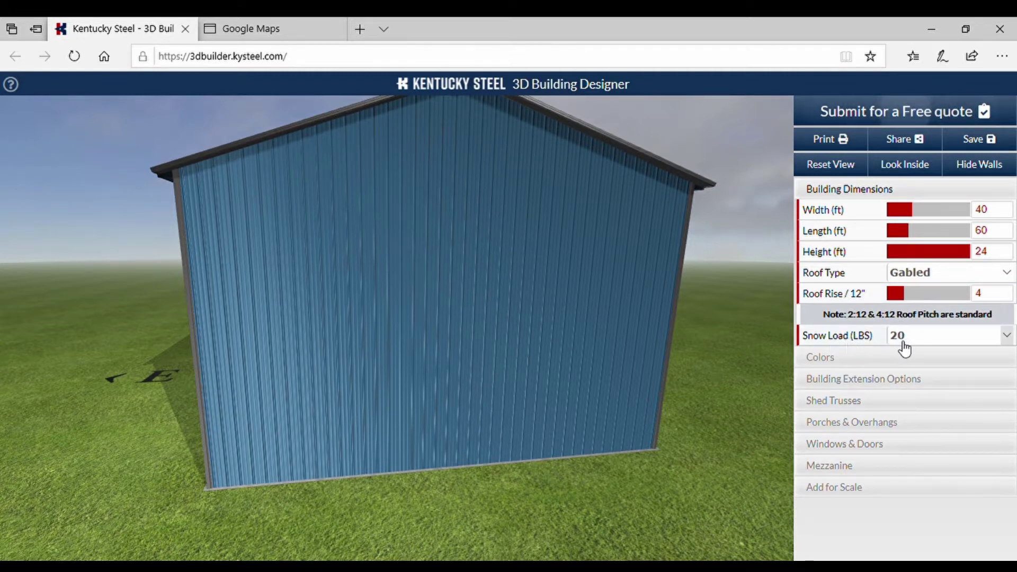
Set the snow load to 30 lbs and hide the walls to show the bare frame
left_click_drag(545, 364, 662, 366)
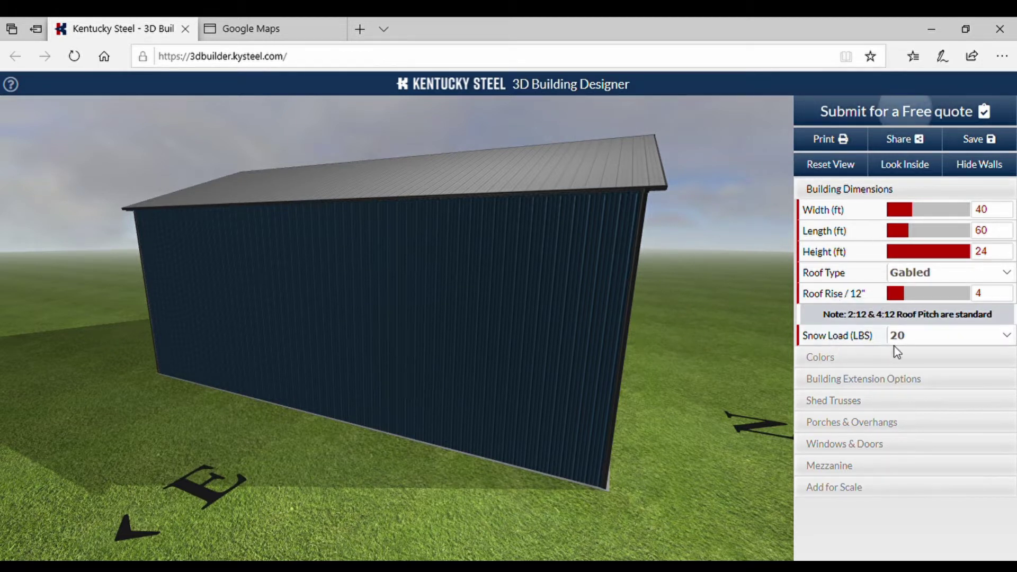
left_click(1006, 335)
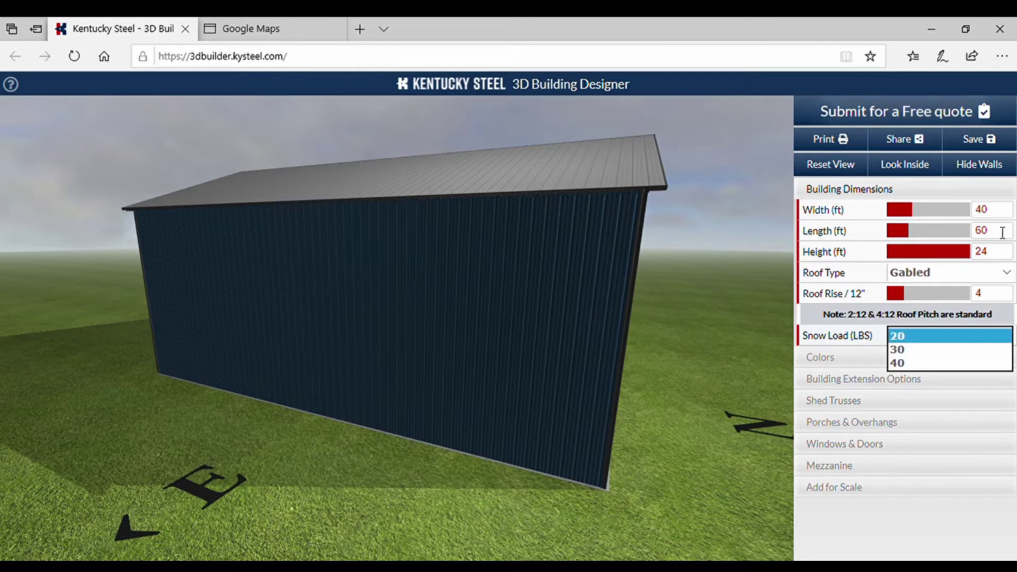
left_click(979, 166)
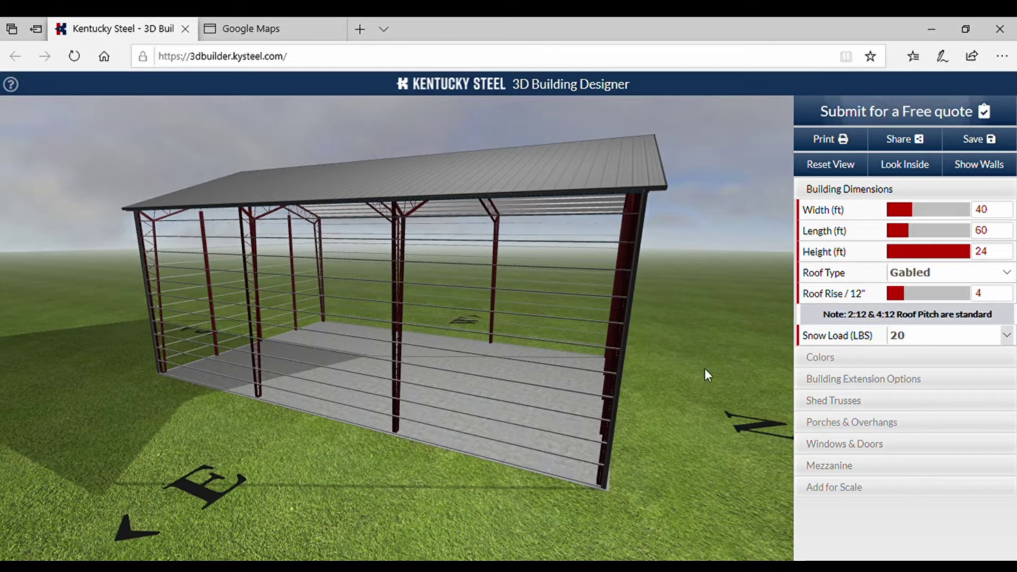
left_click(1006, 336)
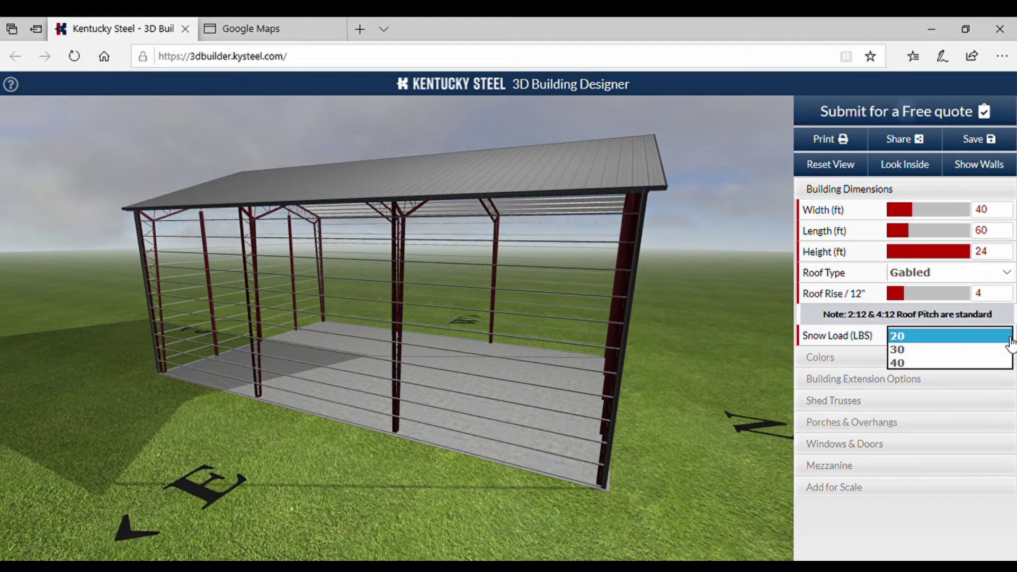
left_click(916, 350)
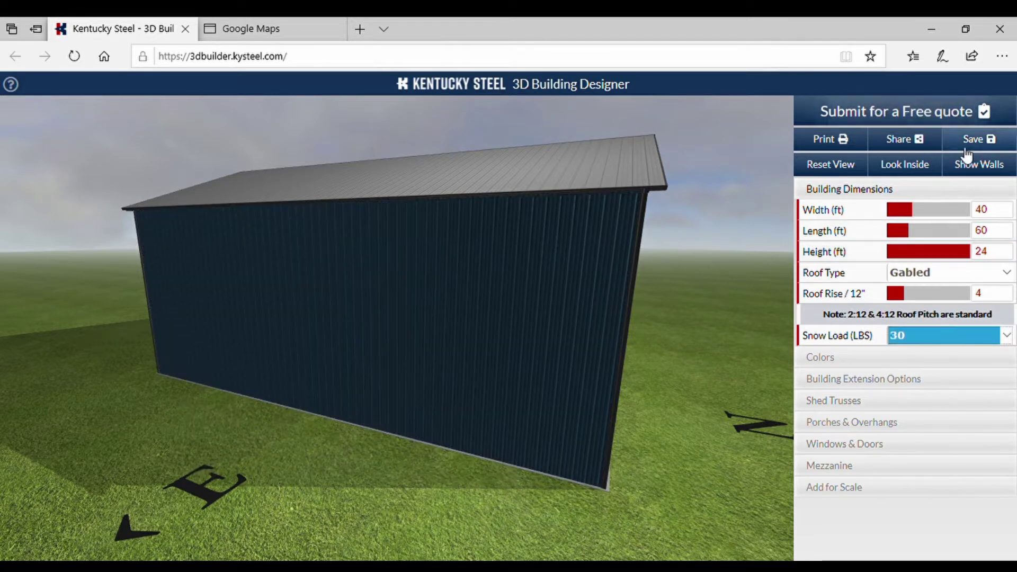
left_click(976, 169)
left_click(979, 169)
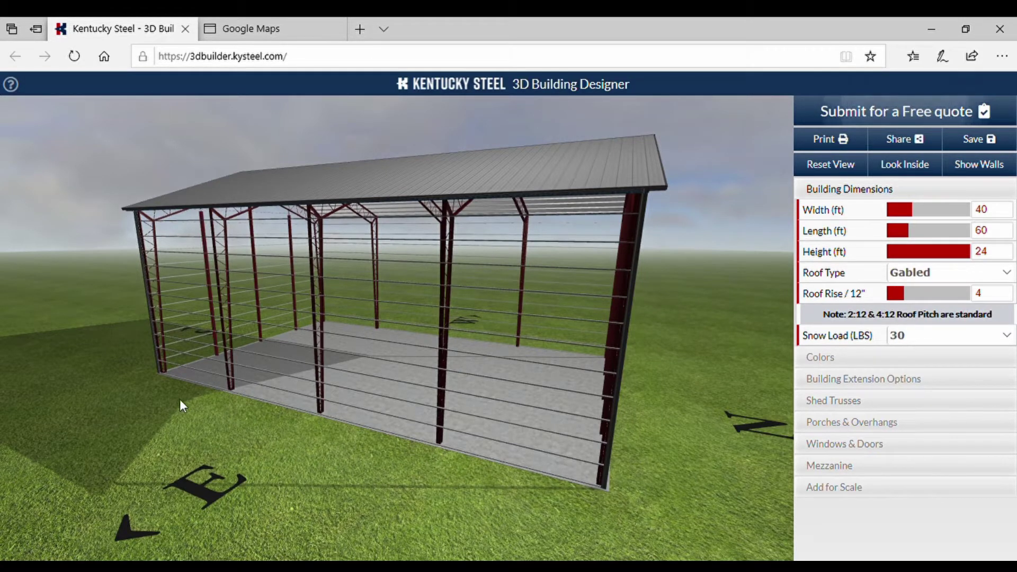
left_click_drag(320, 448, 394, 452)
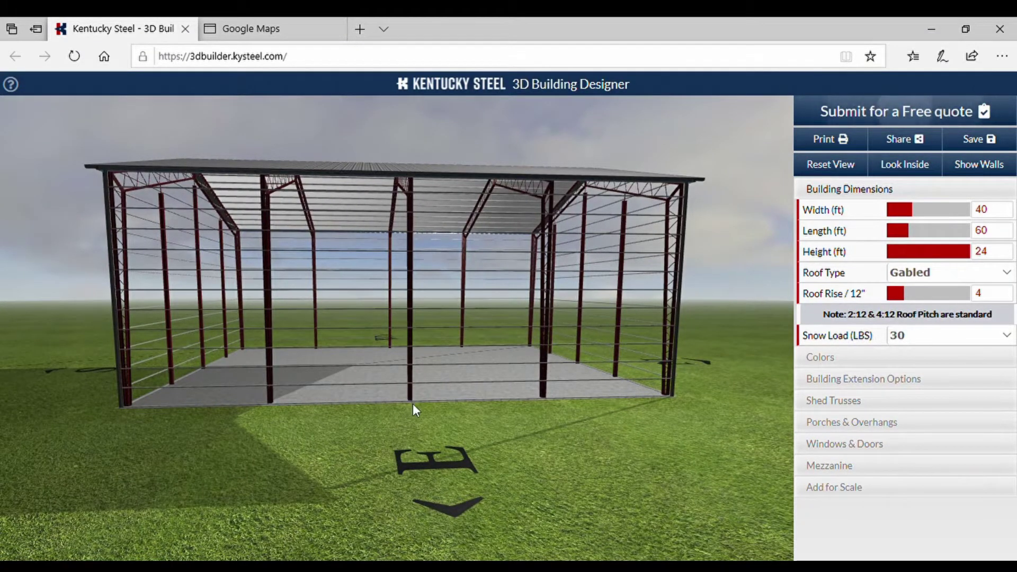
left_click(1009, 344)
left_click(919, 323)
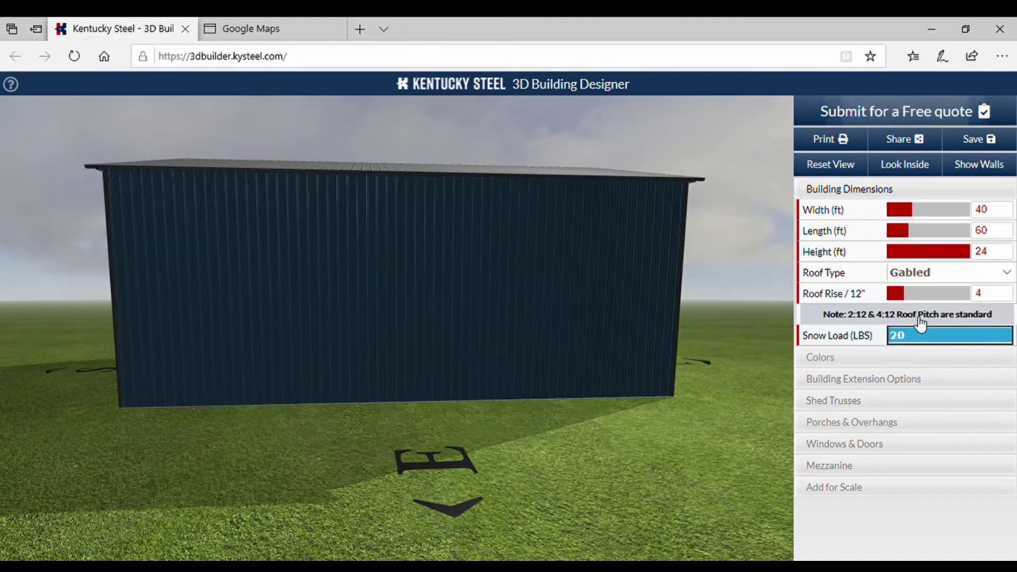
left_click(991, 173)
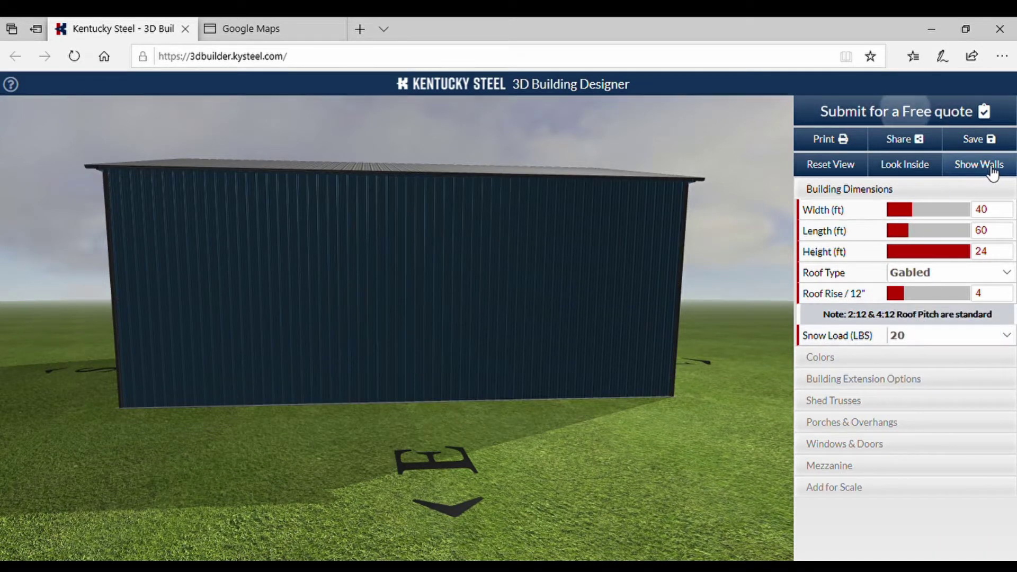
left_click(991, 173)
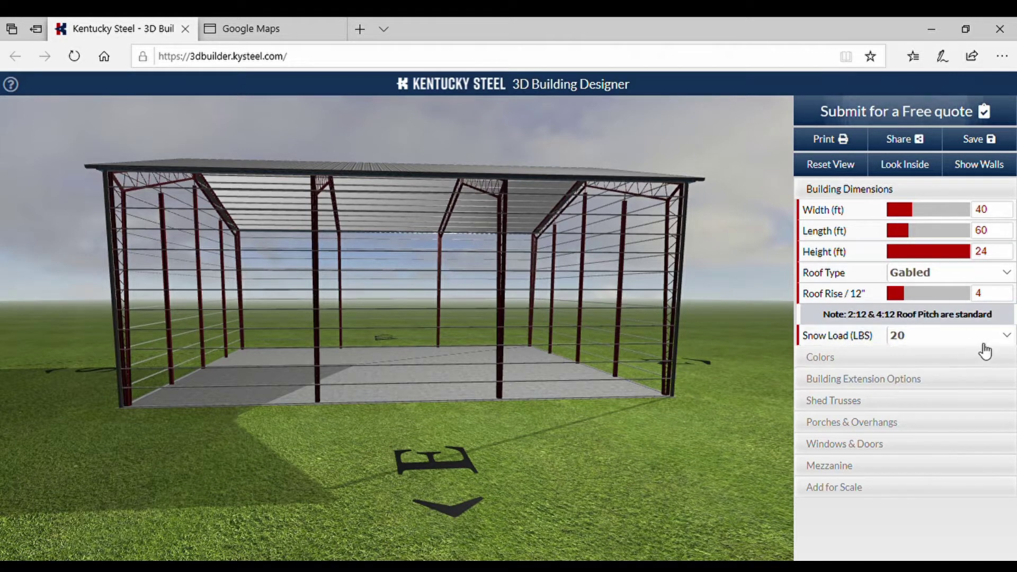
left_click(1008, 337)
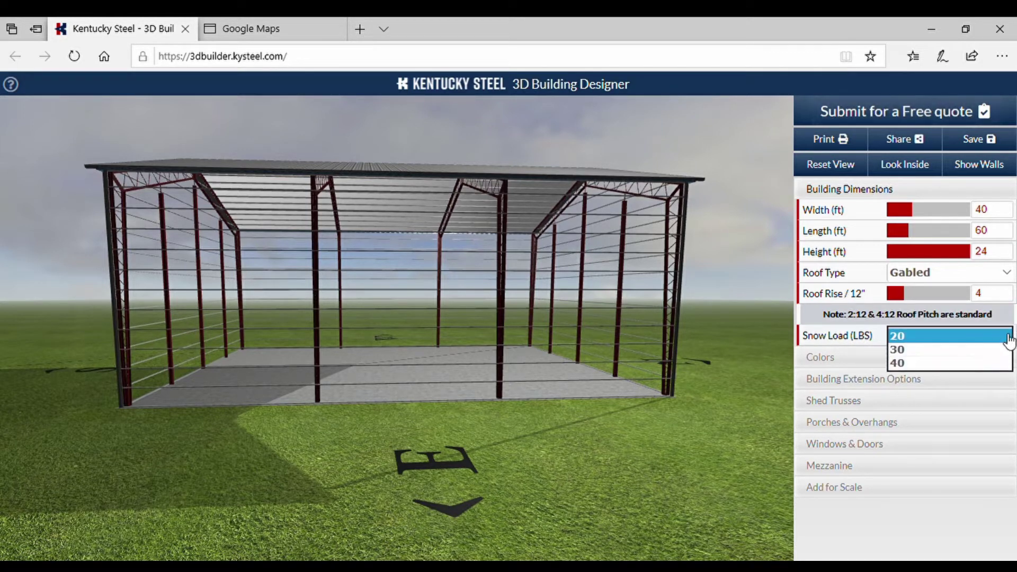
left_click(911, 351)
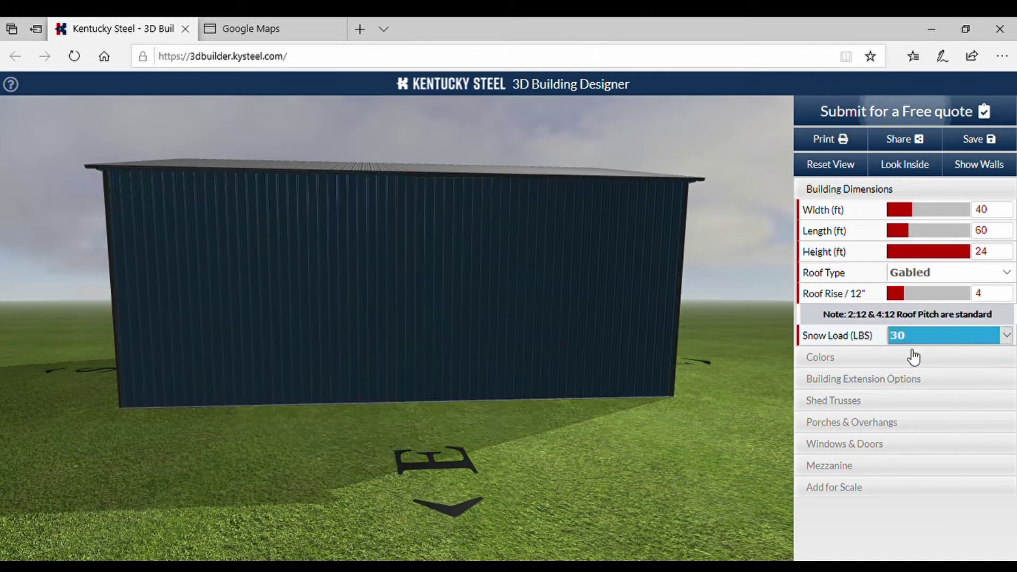
left_click(991, 171)
left_click(993, 171)
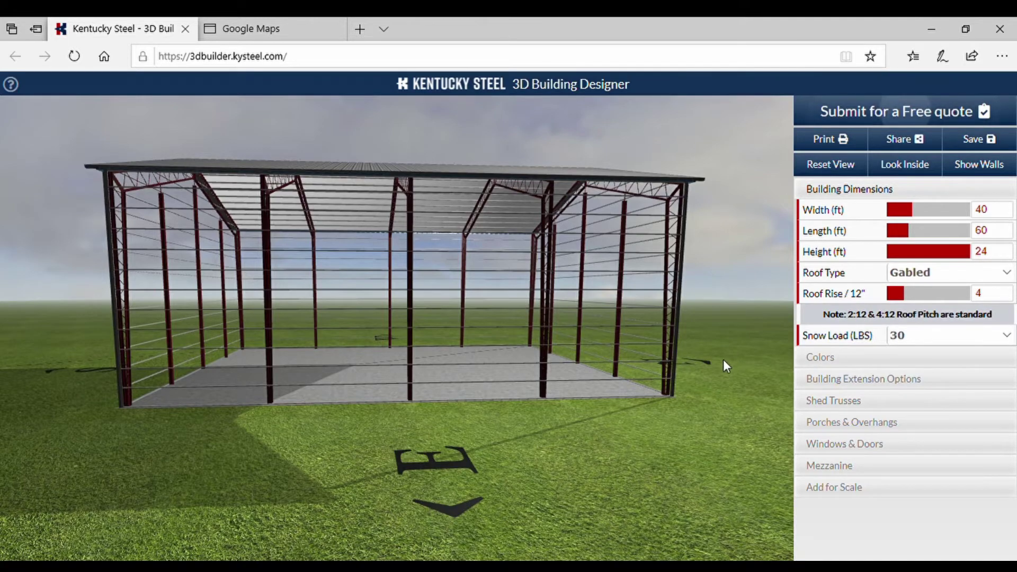
Try a 2/12 roof rise for comparison, then show the blue walls again
left_click_drag(725, 363, 498, 397)
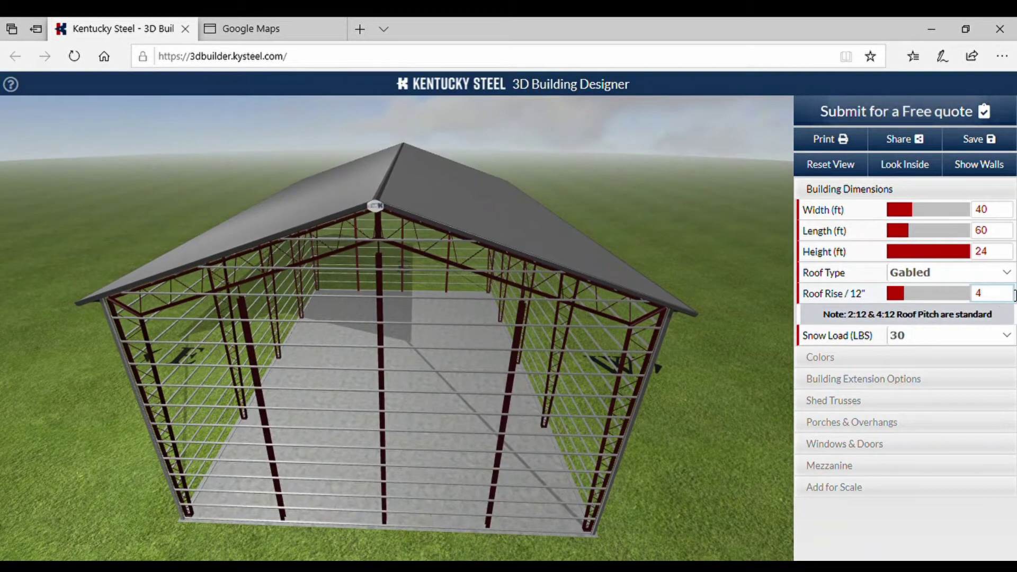
left_click(1014, 295)
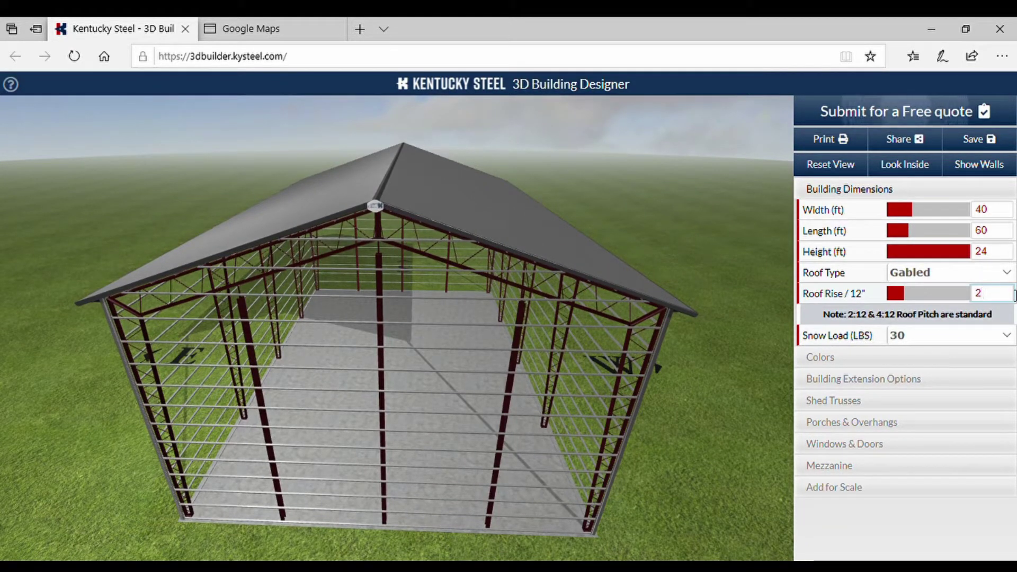
type("2")
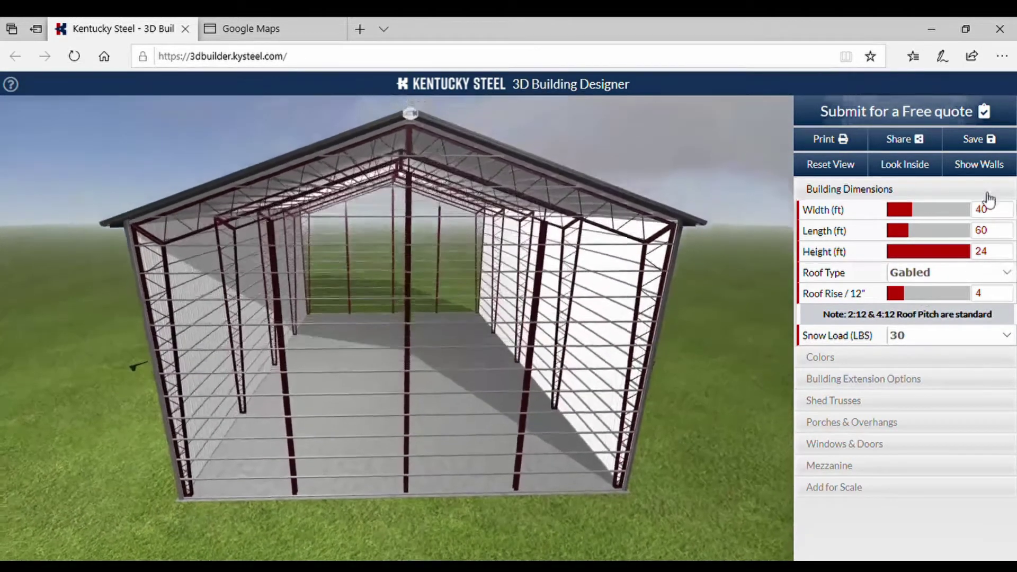
left_click(998, 168)
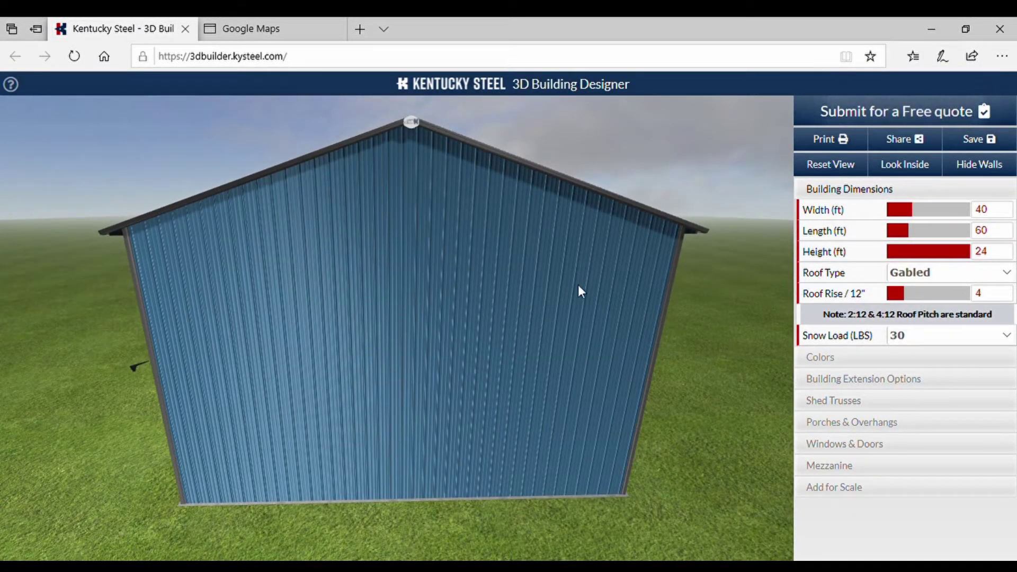
Set Eave Overhang W to 2 in the Building Extension Options
mouse_move(581, 298)
left_mouse_down()
mouse_move(670, 404)
mouse_move(694, 367)
mouse_move(683, 375)
mouse_move(690, 402)
mouse_move(674, 418)
mouse_move(653, 404)
mouse_move(652, 418)
left_mouse_up()
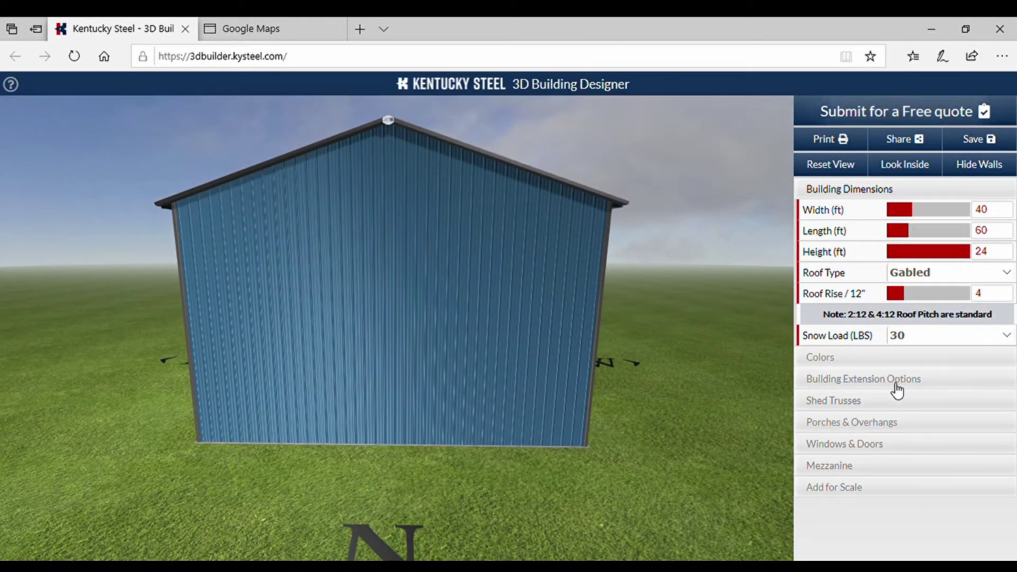
left_click(871, 383)
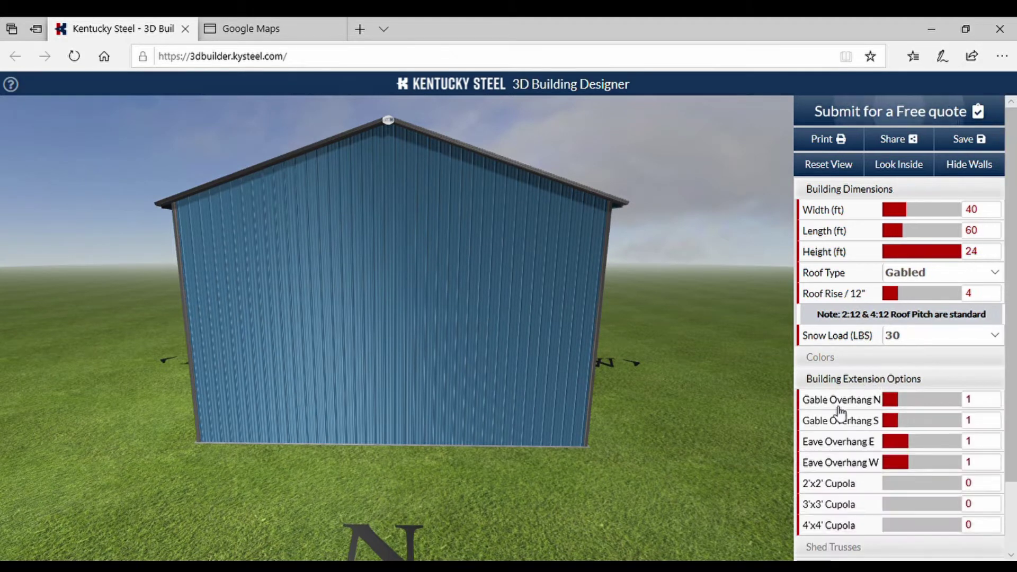
scroll(858, 407, "down", 2)
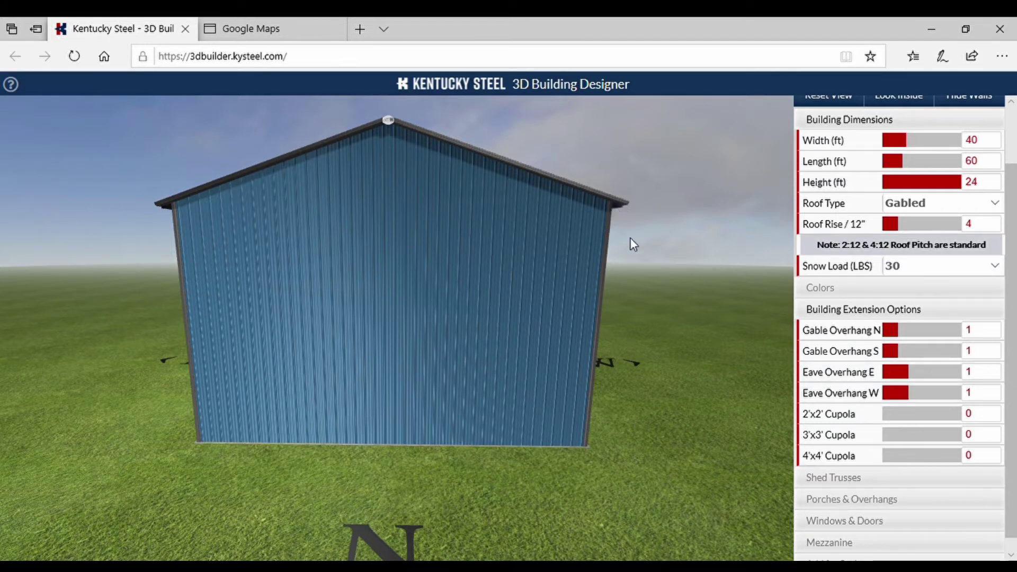
left_click_drag(633, 250, 535, 209)
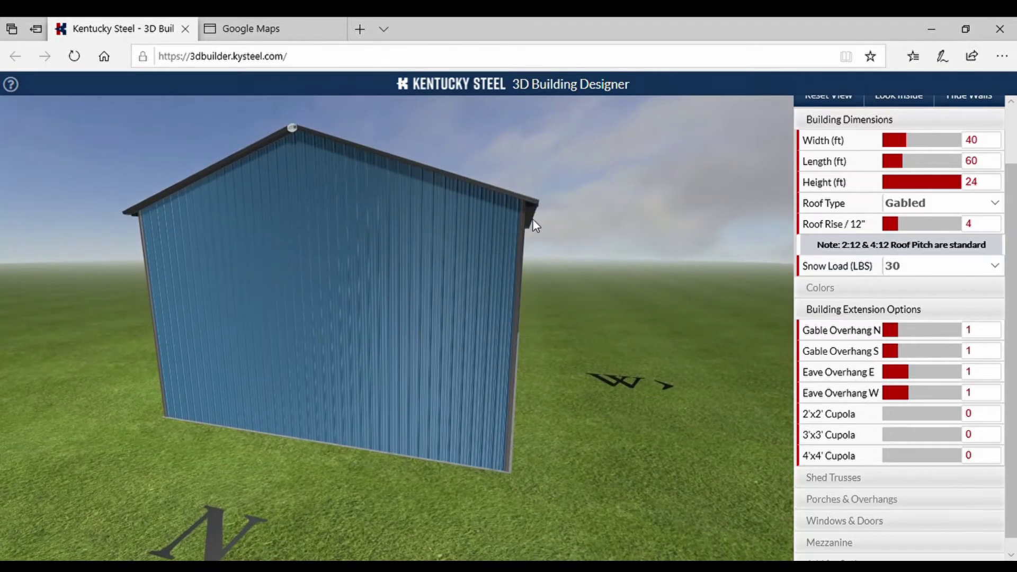
left_click_drag(577, 276, 470, 261)
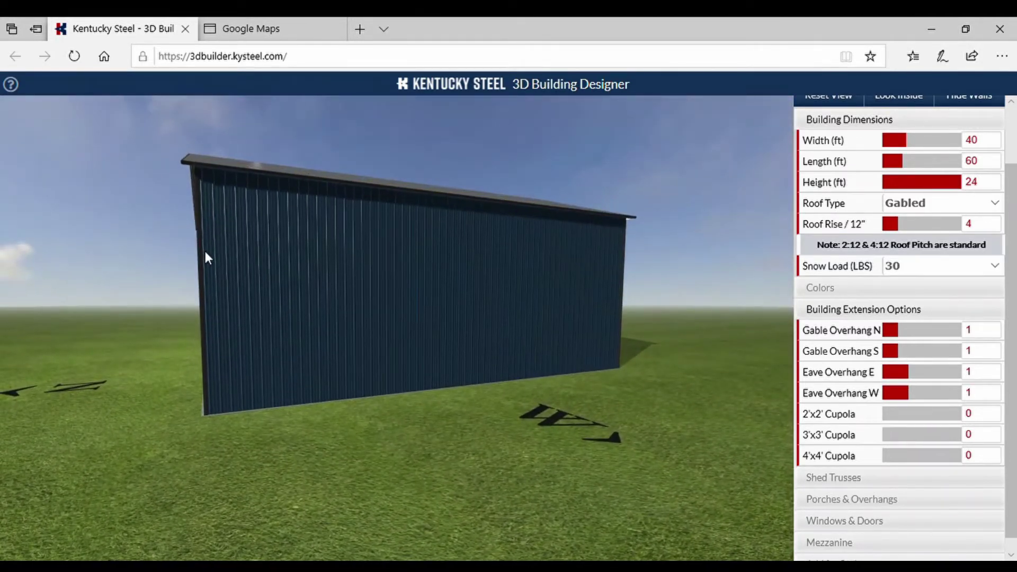
left_click_drag(205, 256, 214, 259)
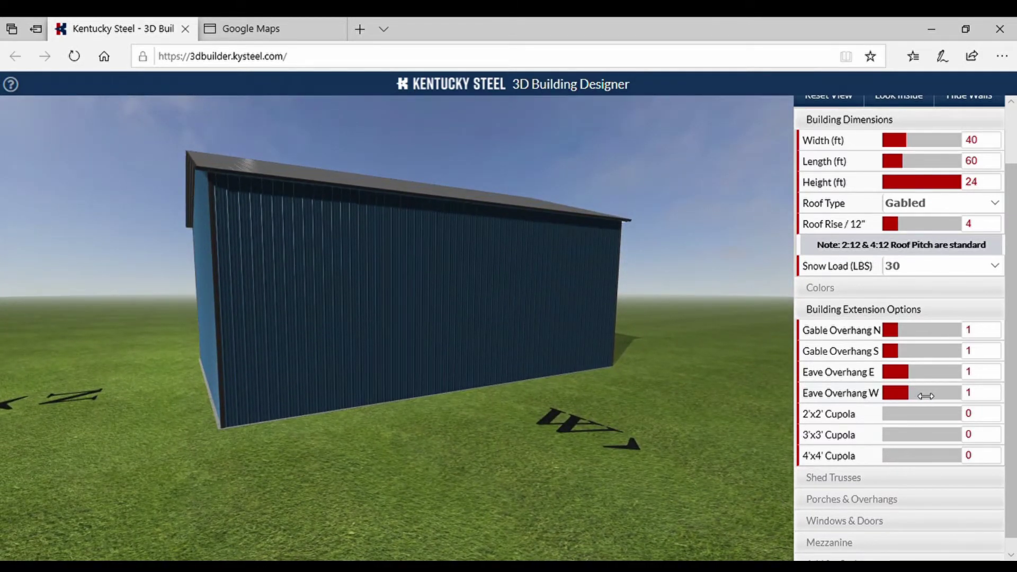
left_click_drag(926, 396, 925, 396)
left_click(881, 312)
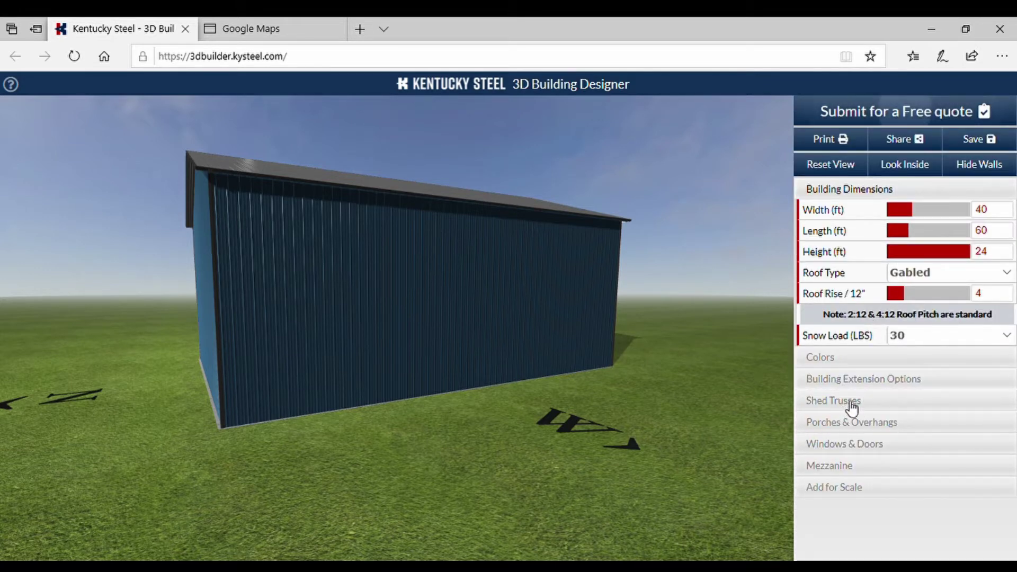
Add two overhead doors to the front gable wall, one moved left and one right
left_click_drag(706, 404, 742, 406)
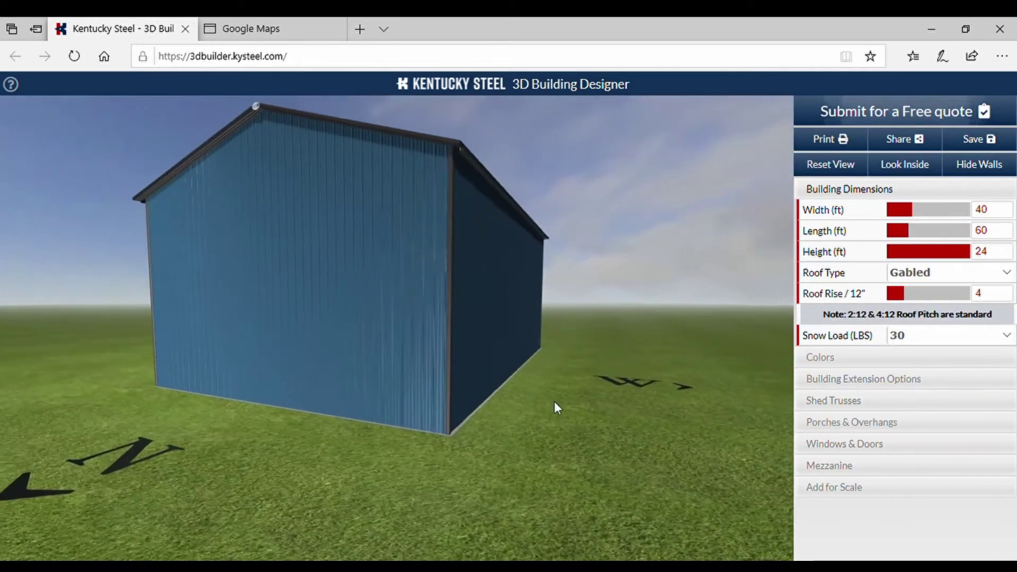
scroll(609, 404, "up", 3)
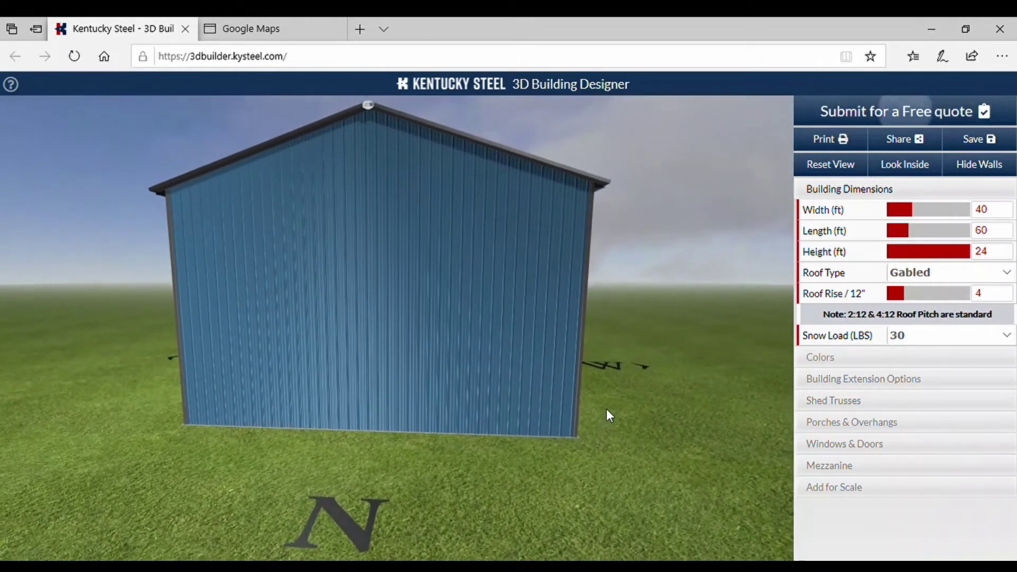
left_click(839, 447)
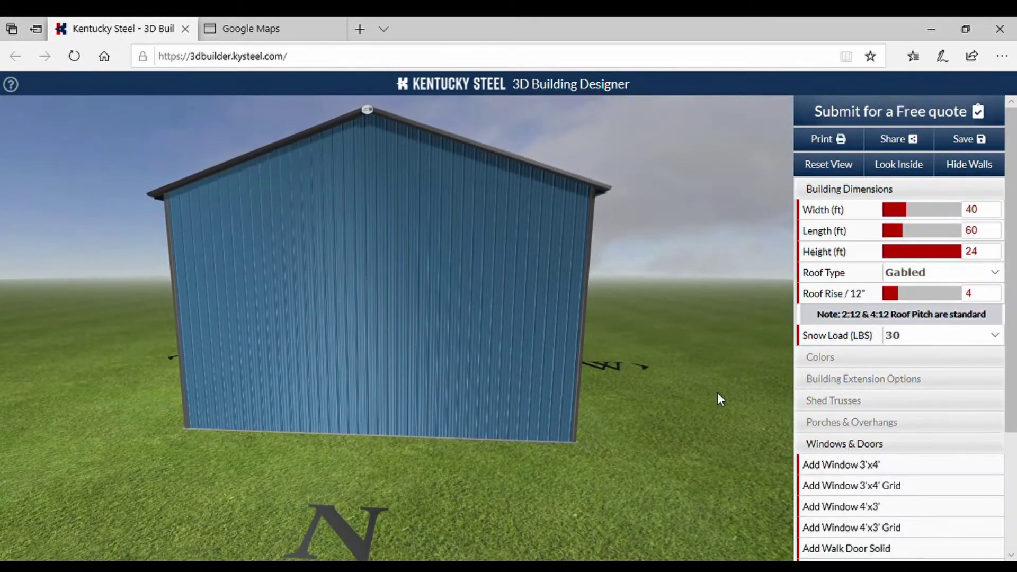
scroll(1014, 372, "down", 3)
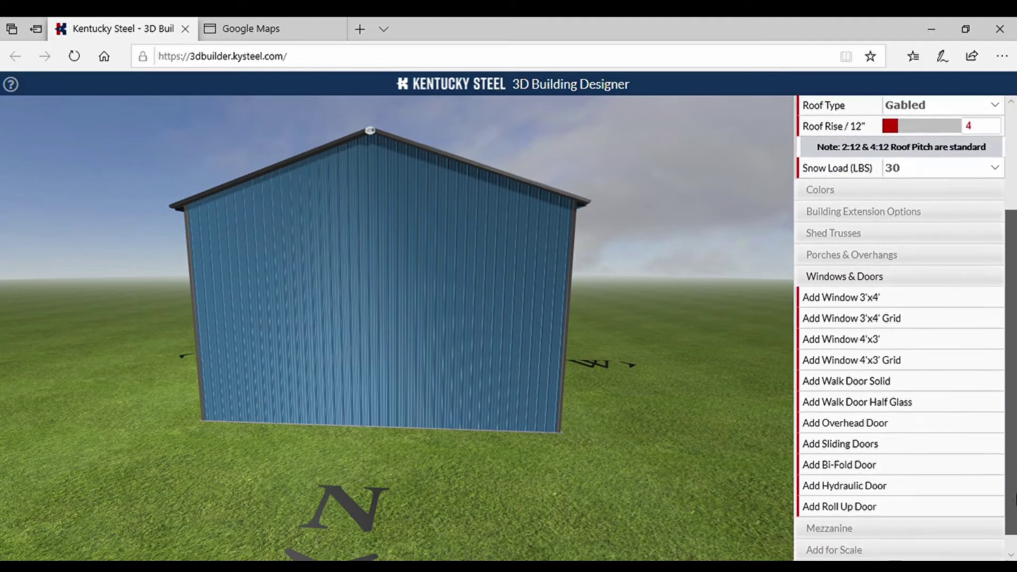
left_click(863, 424)
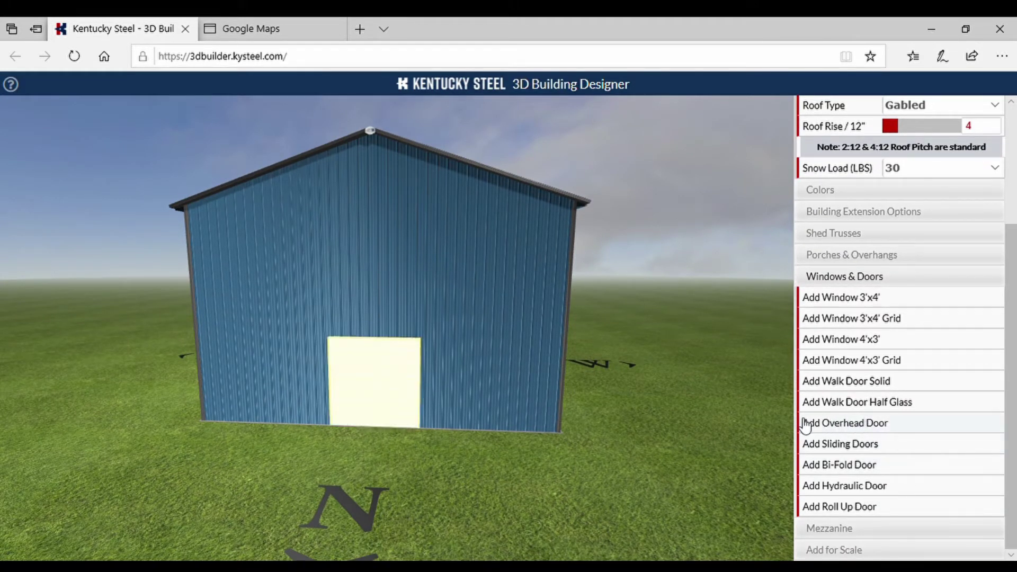
left_click_drag(397, 365, 275, 380)
left_click(849, 422)
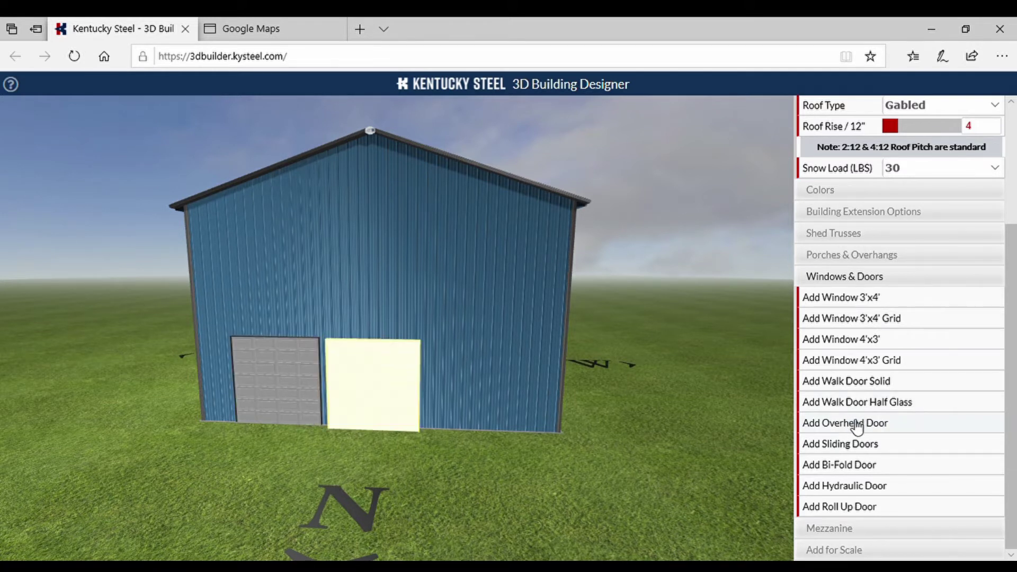
left_click_drag(388, 374, 482, 379)
Resize the right front overhead door to 16 ft wide by 12 ft tall
left_click(475, 379)
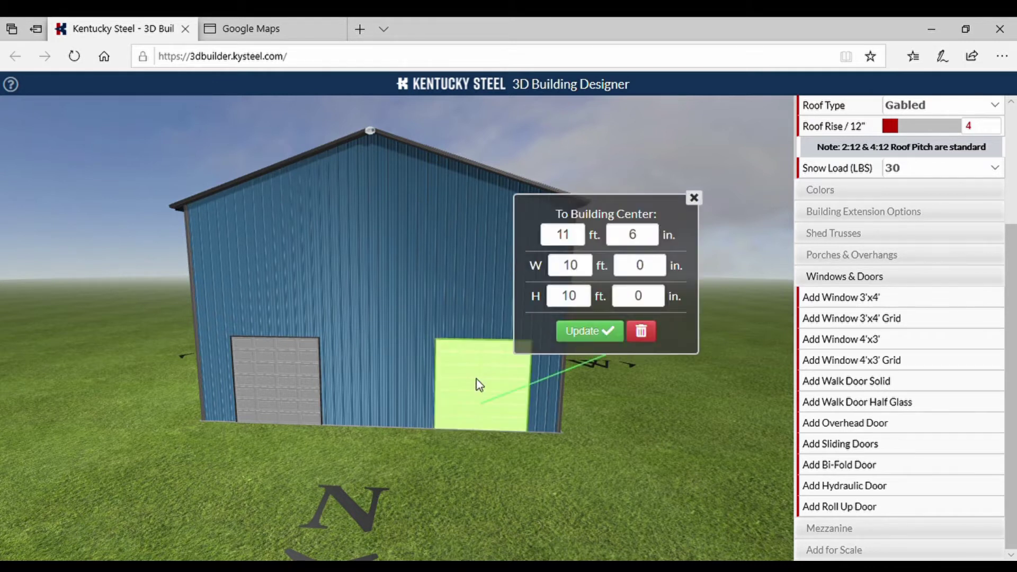
left_click(585, 272)
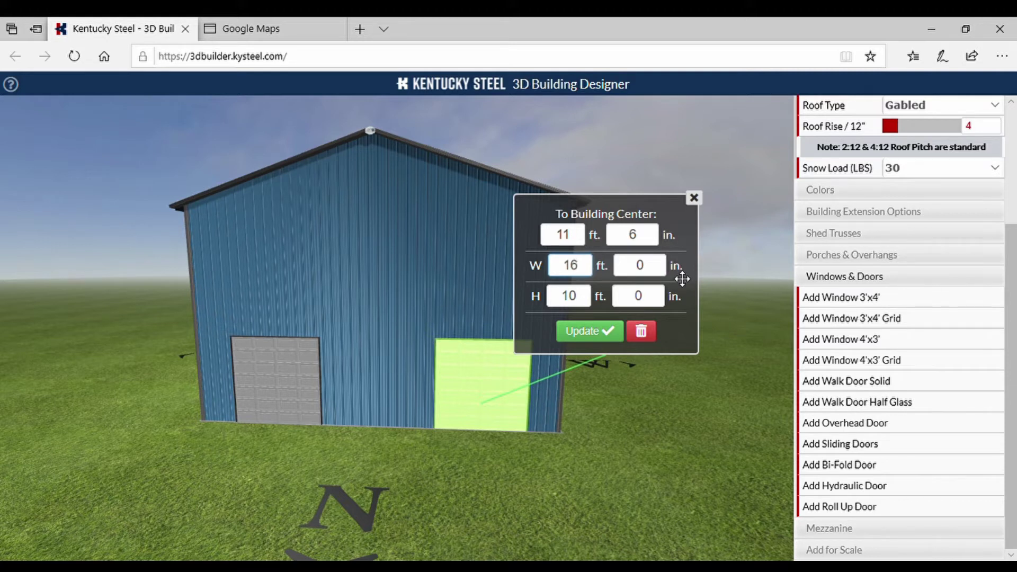
left_click(584, 310)
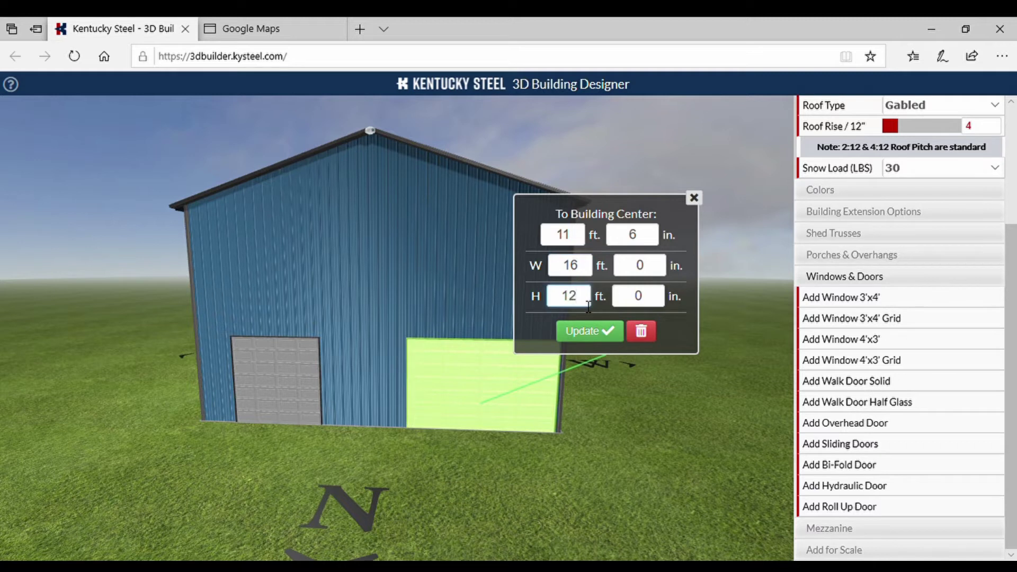
left_click(596, 334)
Resize the left door to 16 × 14 ft and nudge both doors closer together
left_click(273, 385)
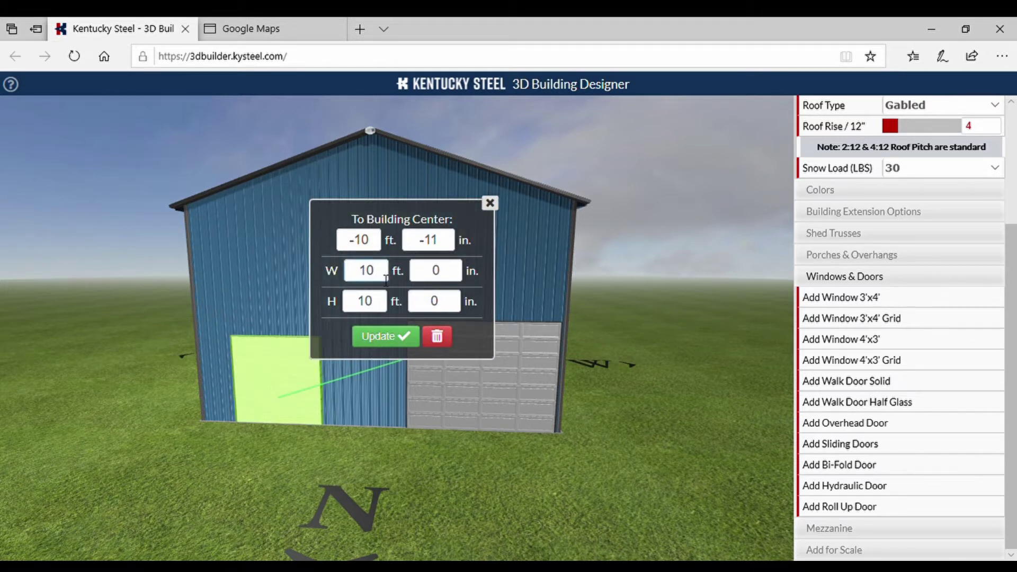
type("6")
left_click(384, 303)
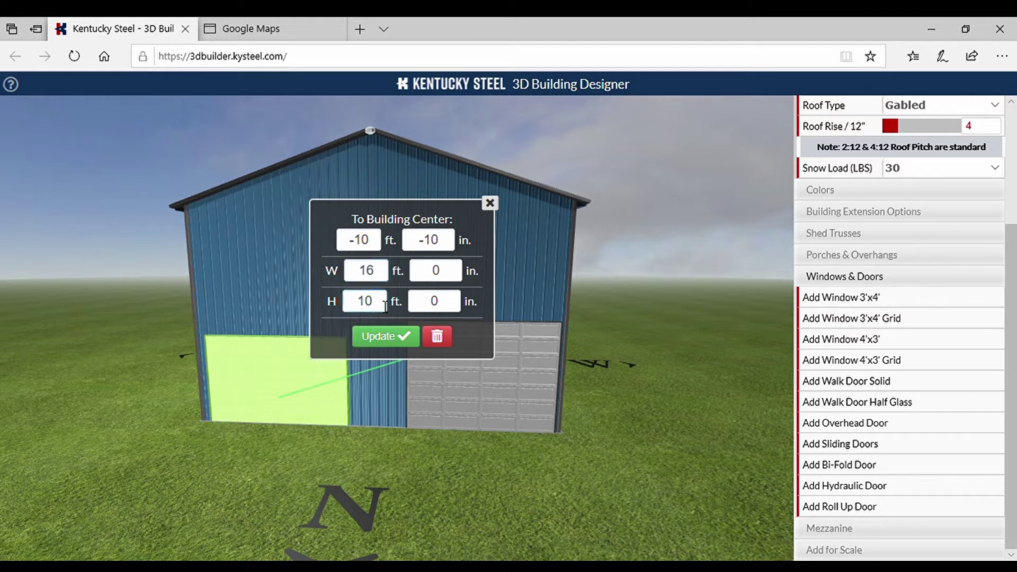
type("14")
left_click(402, 336)
left_click_drag(309, 385, 300, 388)
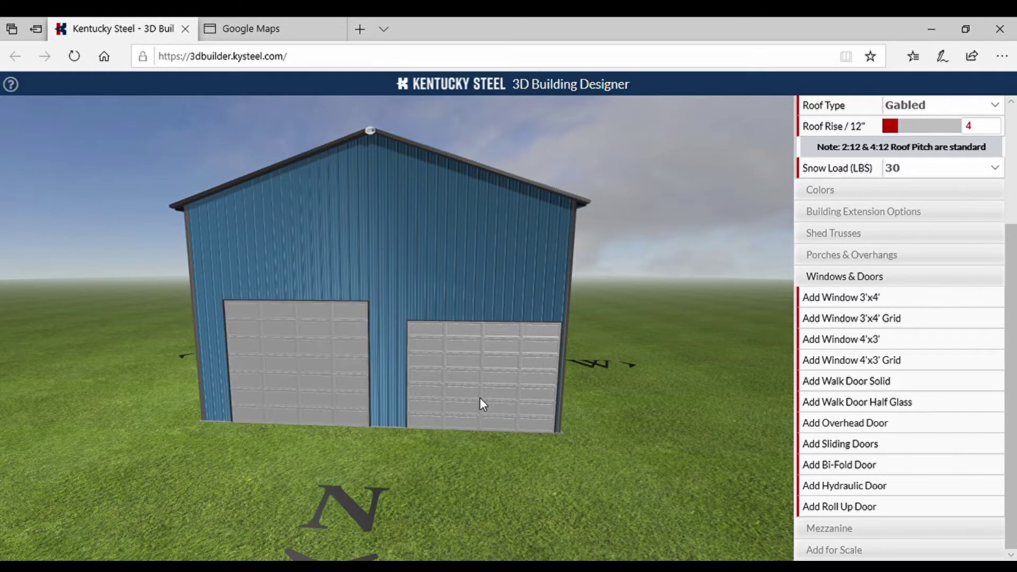
left_click_drag(480, 402, 460, 405)
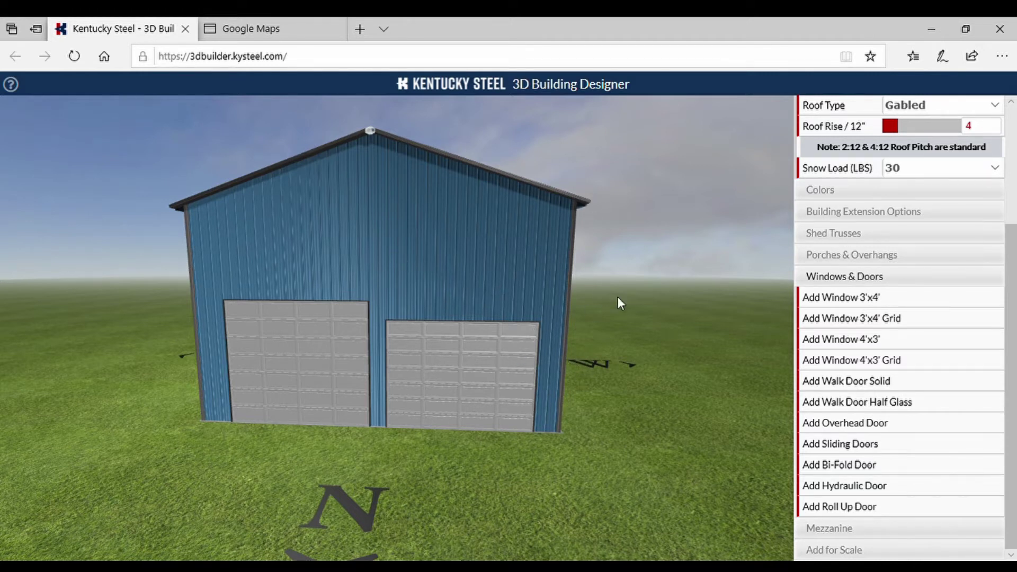
Slide the left door further left, briefly lowering height to 15 ft, then restore 24 ft and walls
scroll(791, 257, "up", 3)
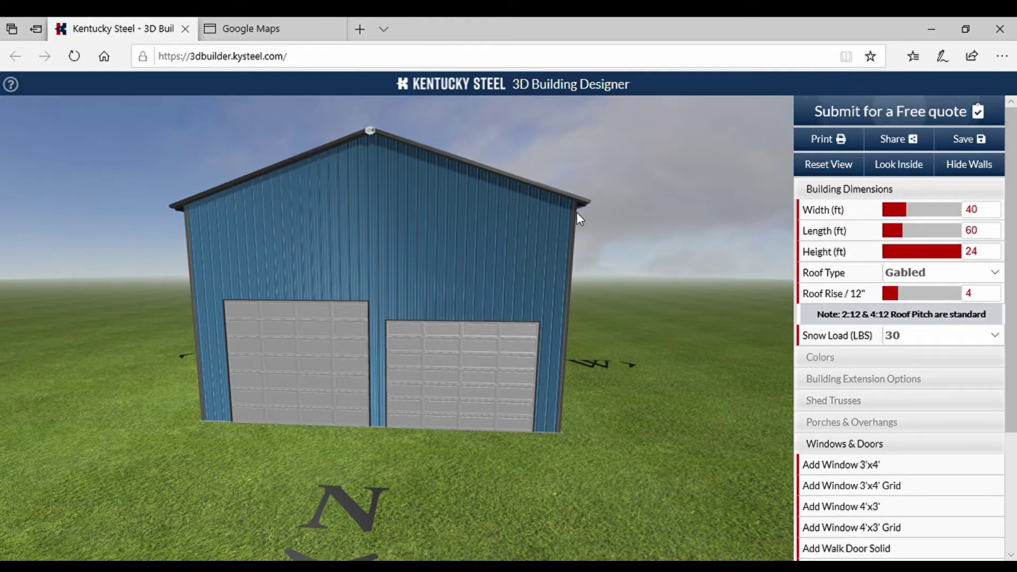
left_click(945, 177)
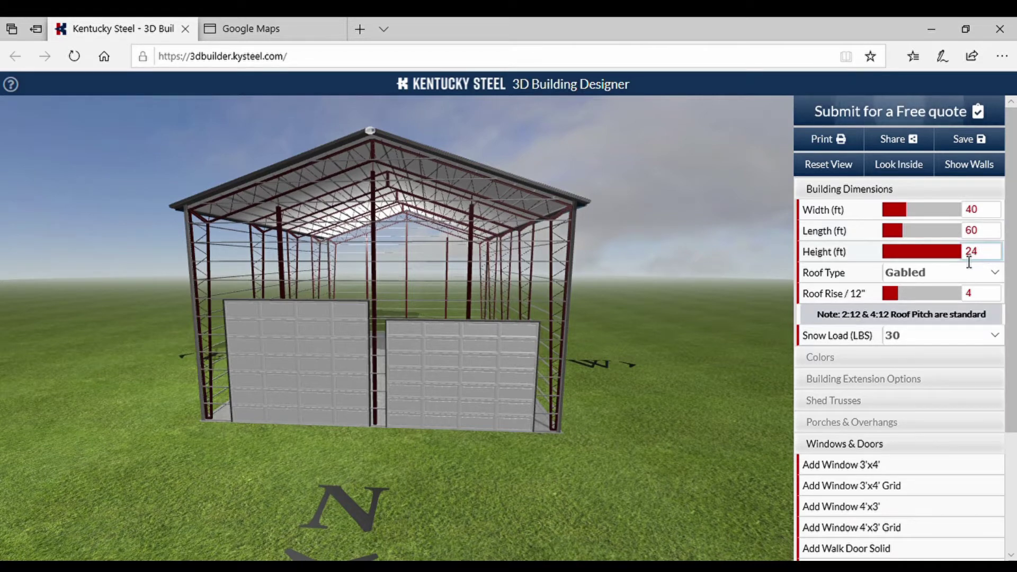
left_click_drag(969, 256, 932, 256)
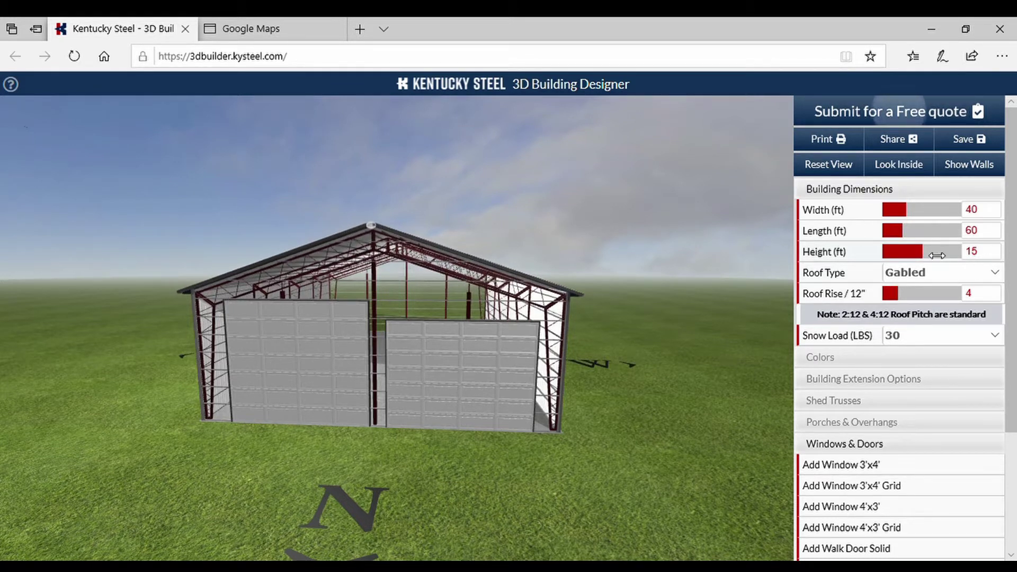
left_click_drag(317, 351, 291, 356)
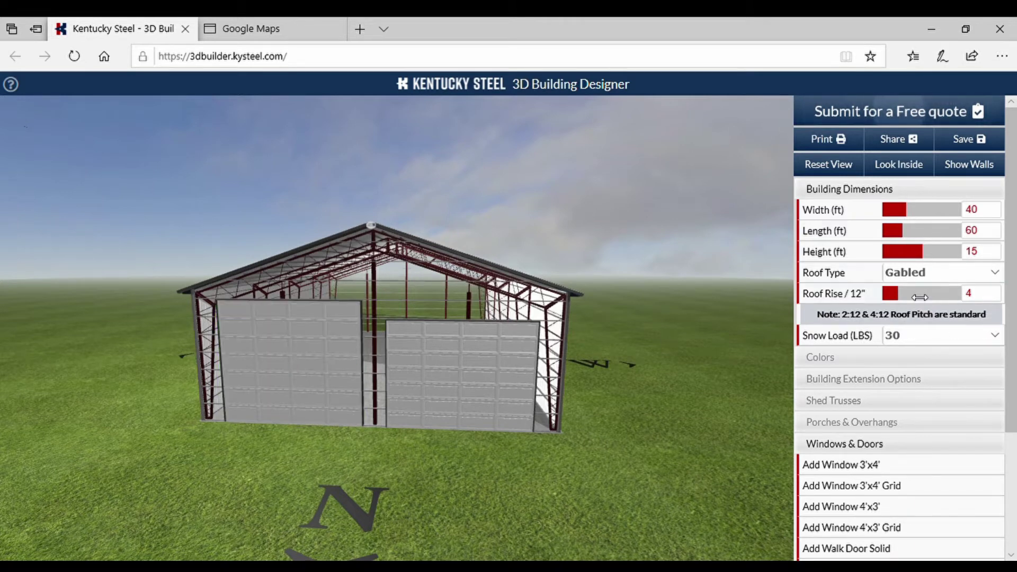
left_click_drag(924, 252, 963, 257)
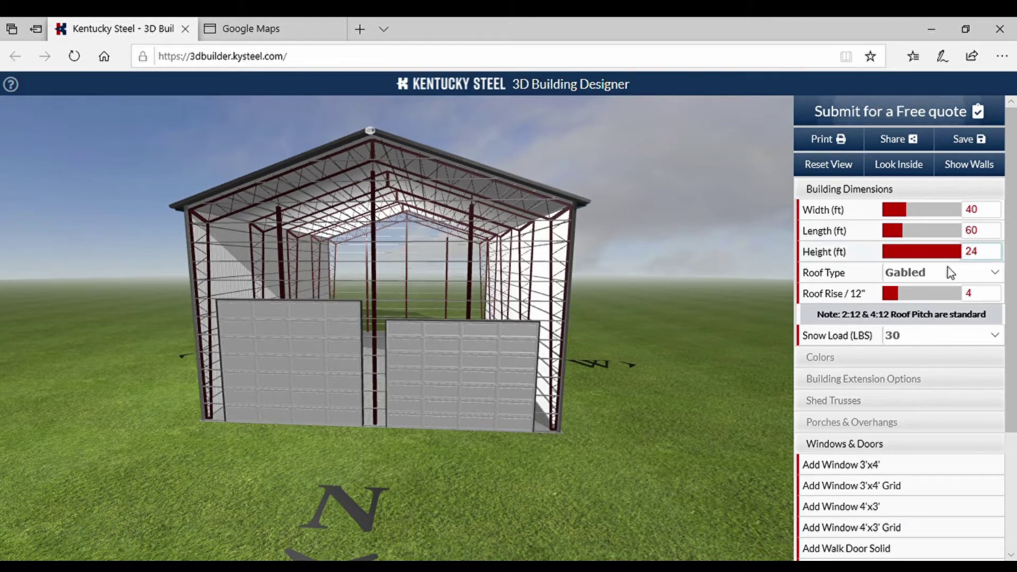
left_click(980, 165)
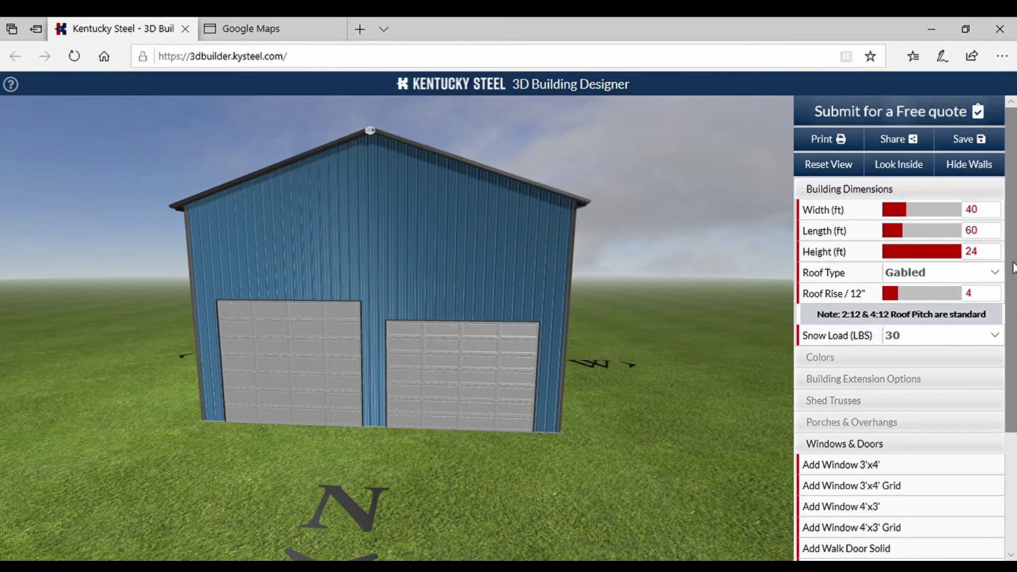
Add a solid walk door to the long side walls
left_click_drag(1013, 267, 992, 404)
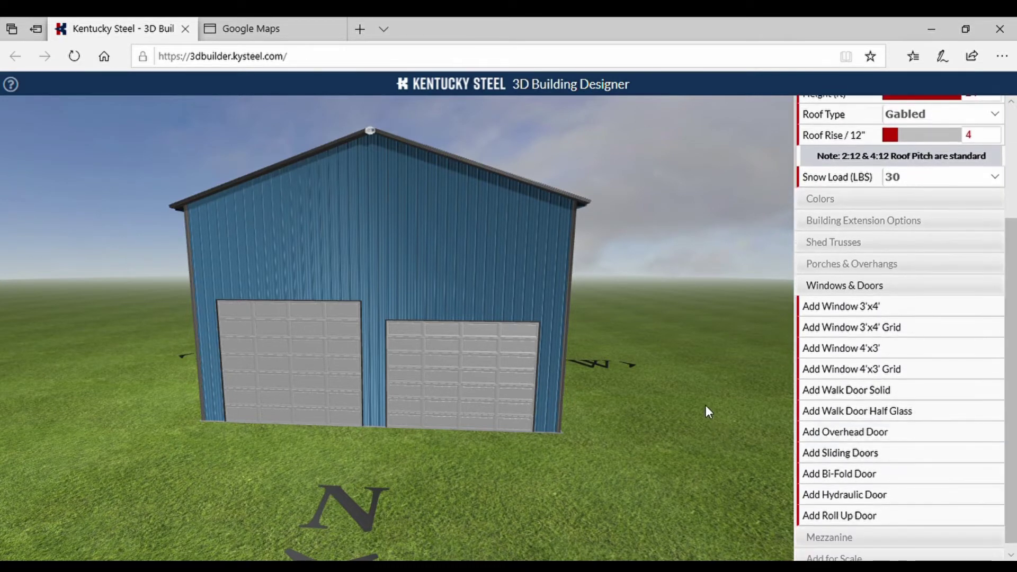
left_click_drag(704, 408, 574, 393)
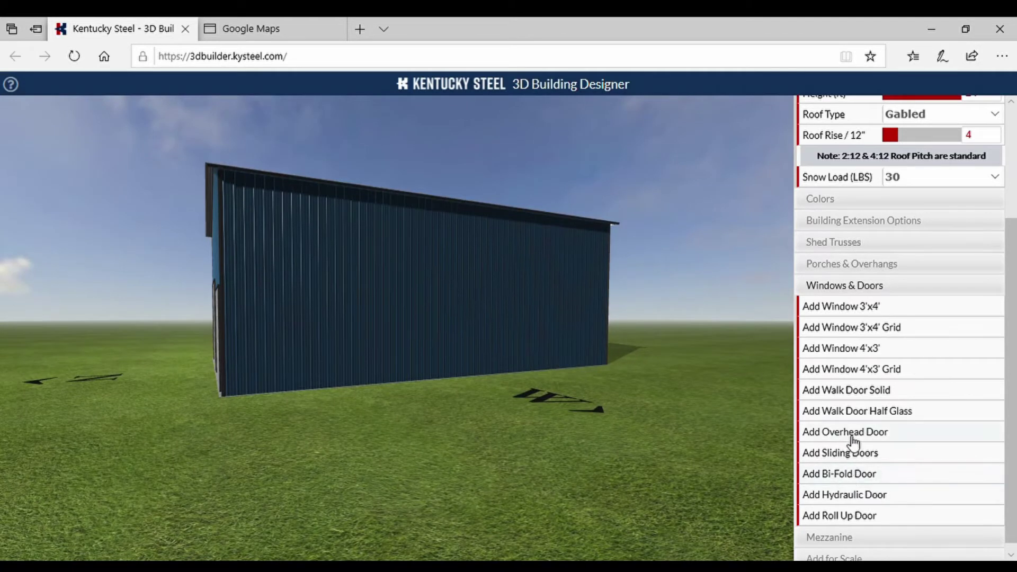
left_click(862, 394)
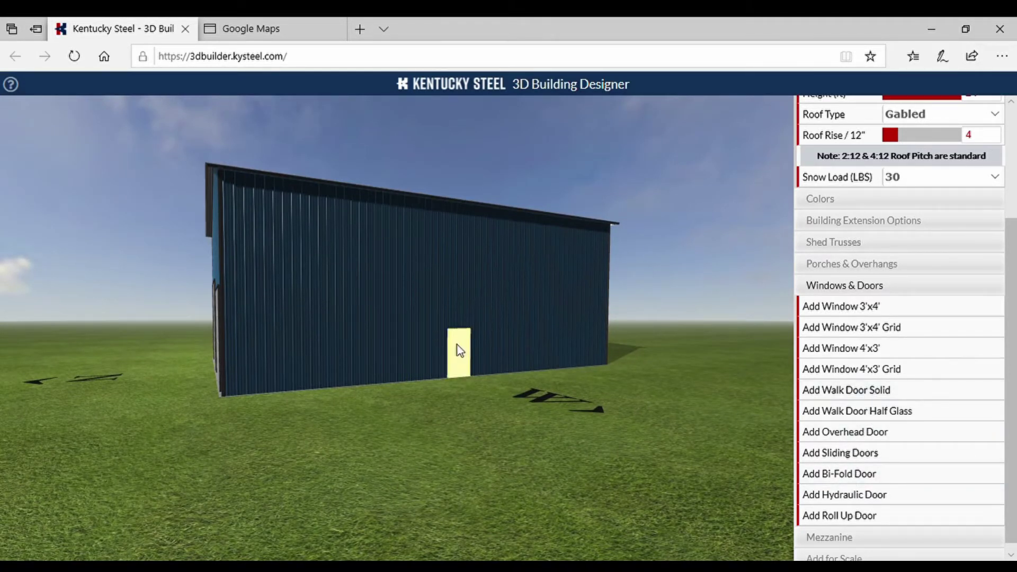
left_click(274, 358)
left_click_drag(289, 452, 662, 465)
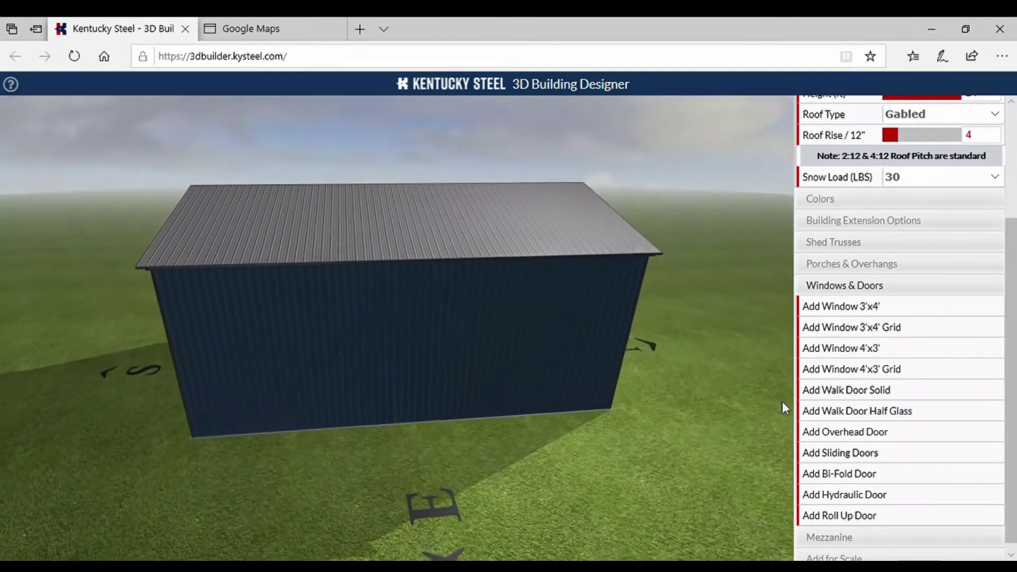
left_click(862, 390)
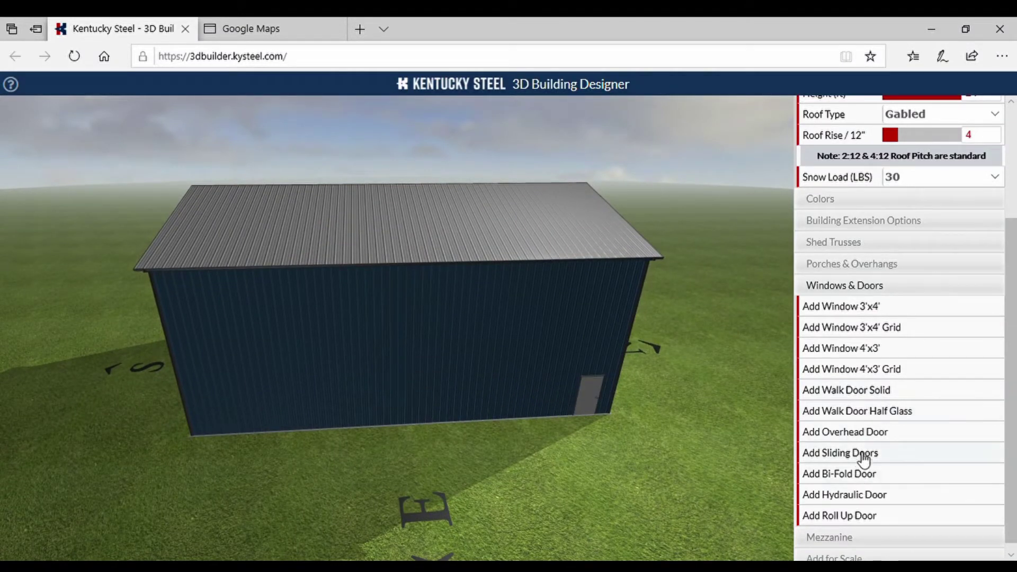
Add an overhead door at the long wall's left end and size it 12 × 12 ft
left_click(868, 431)
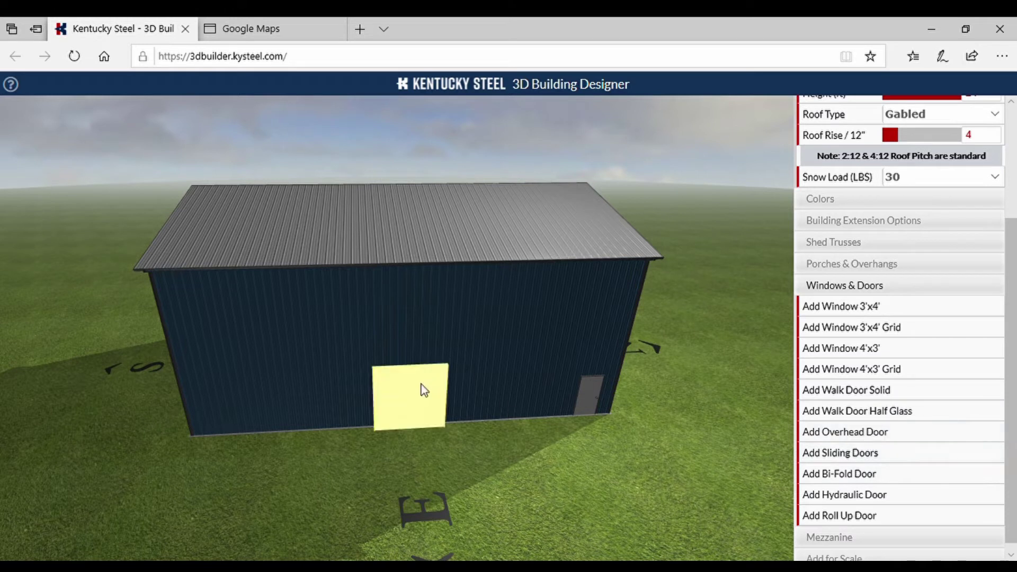
left_click(252, 389)
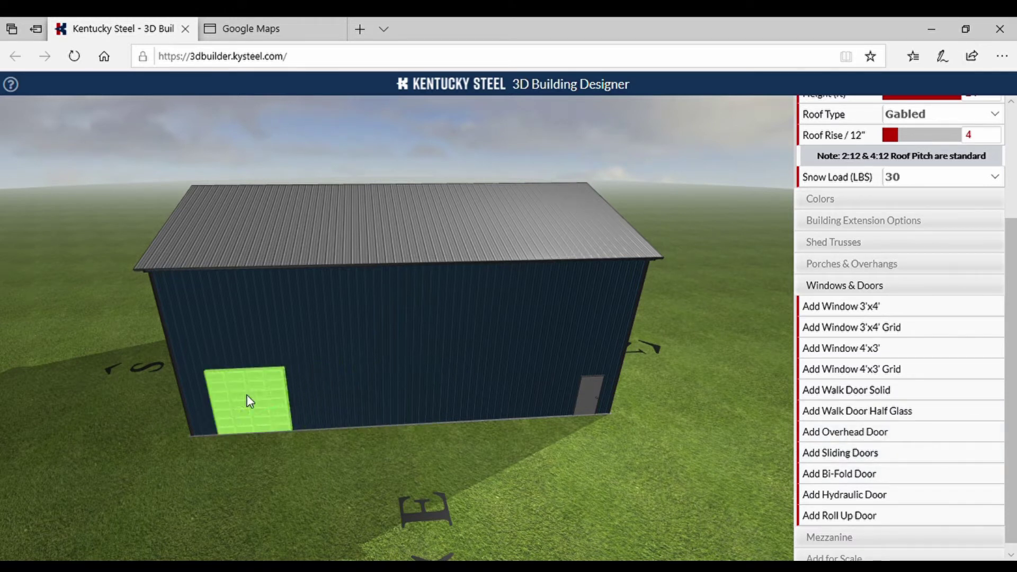
left_click(250, 402)
left_click(355, 285)
key("BackSpace")
type("2")
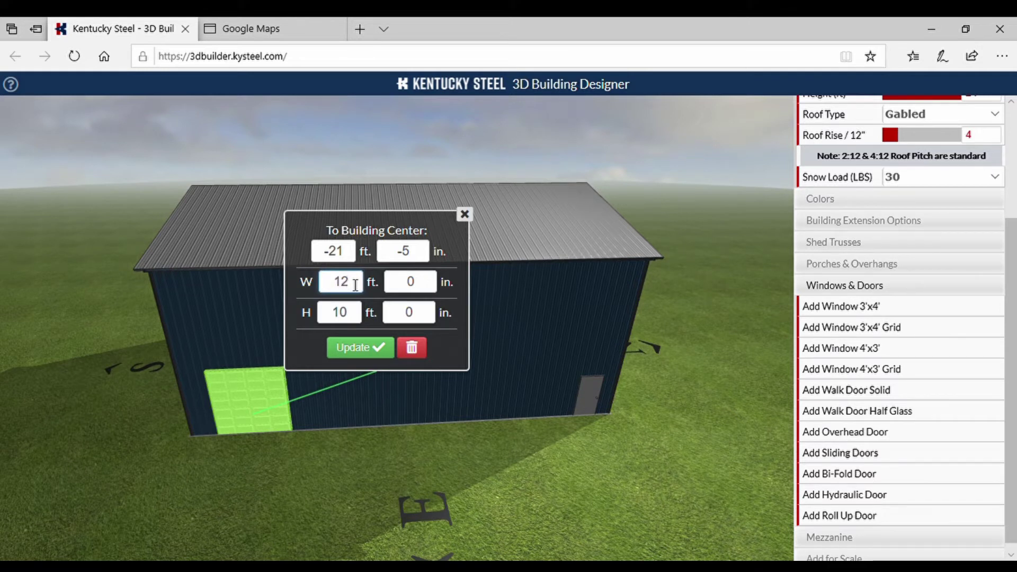
left_click(353, 316)
key("BackSpace")
type("2")
left_click(377, 349)
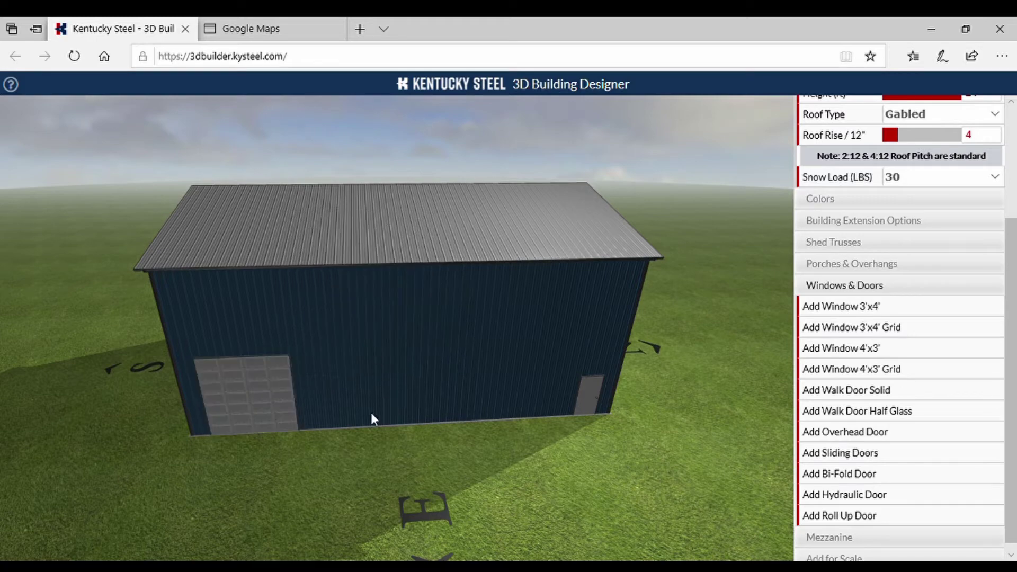
left_click_drag(324, 473, 740, 429)
Add another overhead door near the opposite wall's right end, sized 12 × 12 ft
left_click(856, 437)
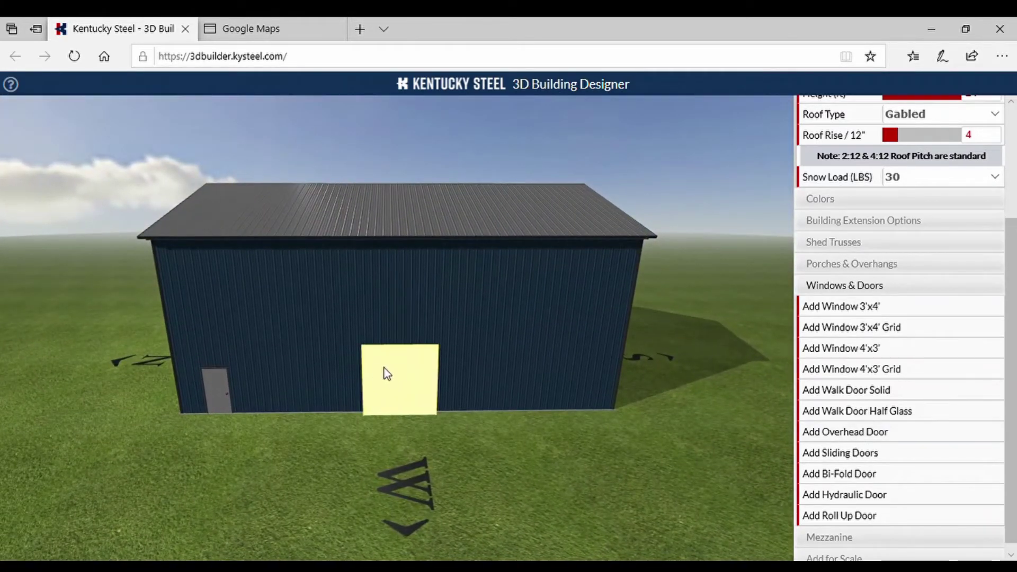
left_click_drag(397, 367, 559, 362)
left_click(559, 365)
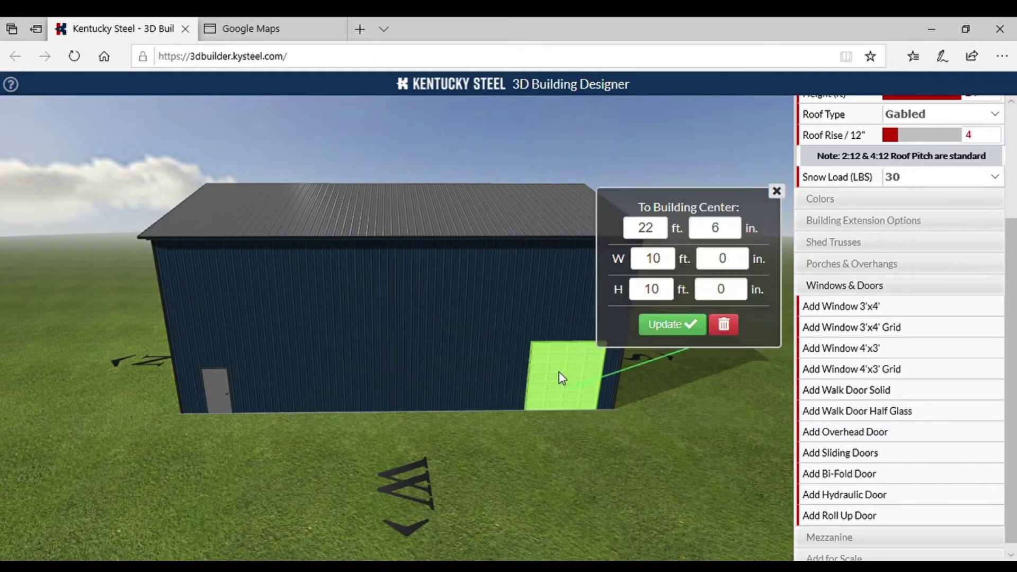
left_click(675, 259)
key("BackSpace")
type("2")
left_click(667, 292)
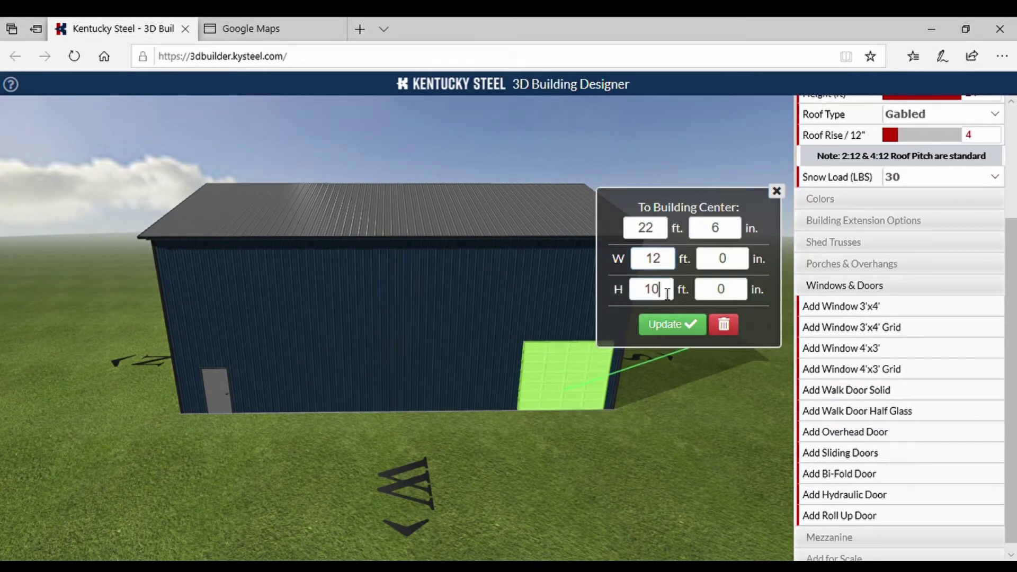
key("BackSpace")
type("2")
left_click(670, 331)
left_click(548, 367)
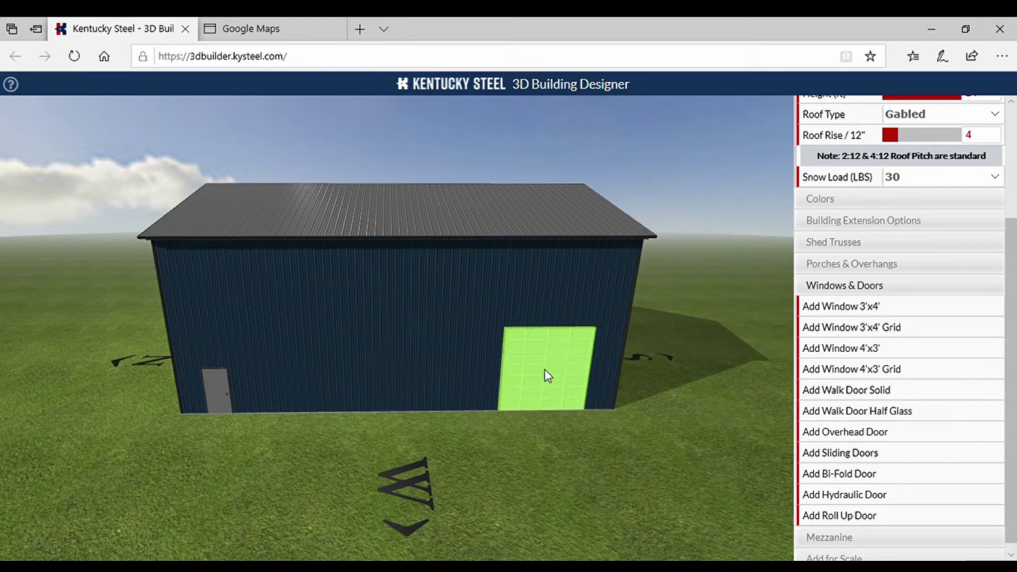
Set the second door's distance to building centre to 21 ft 5 in, matching the first door
left_click_drag(504, 459, 304, 446)
left_click(286, 405)
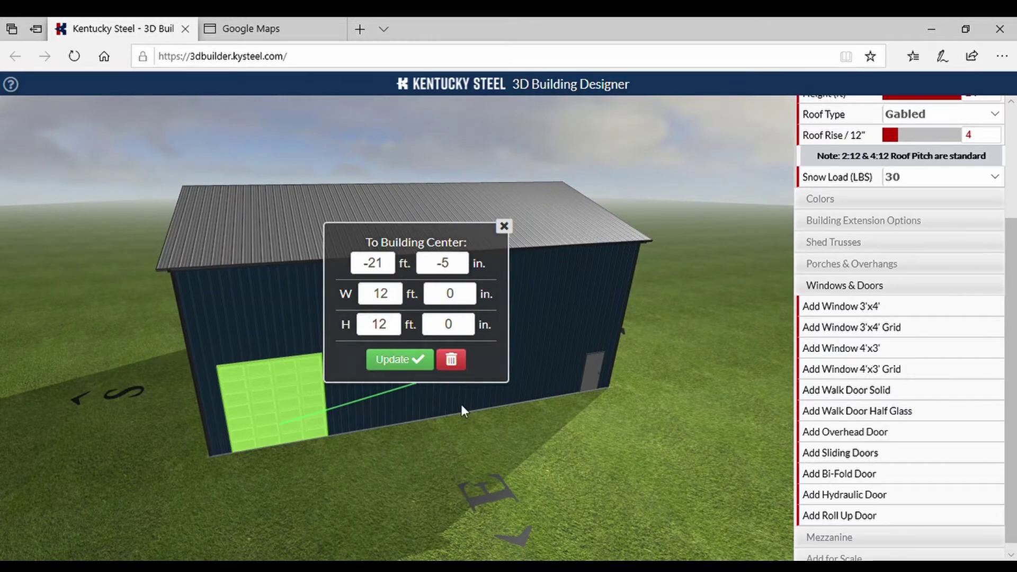
left_click(415, 360)
left_click_drag(395, 453, 728, 422)
left_click(525, 365)
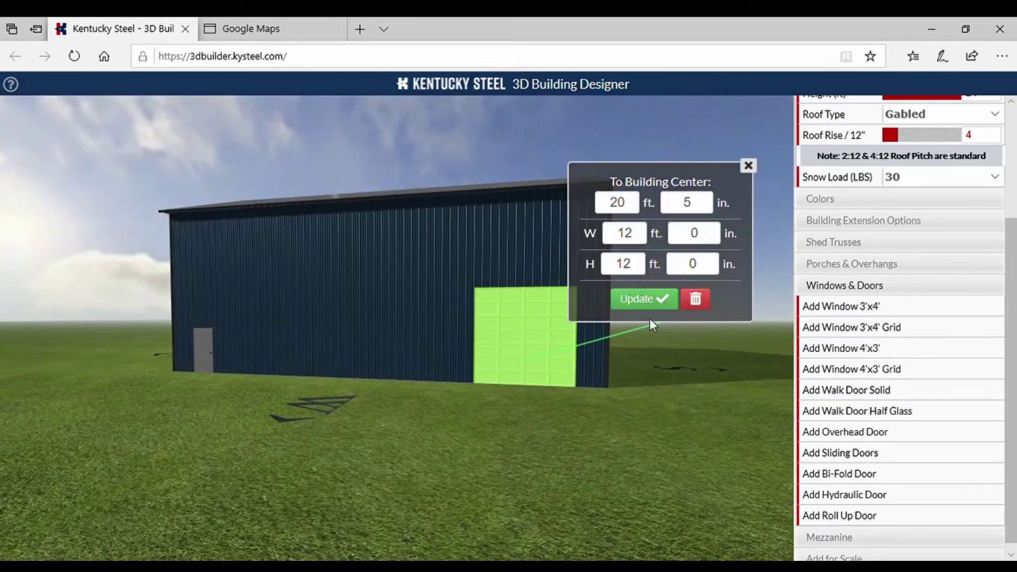
left_click(632, 206)
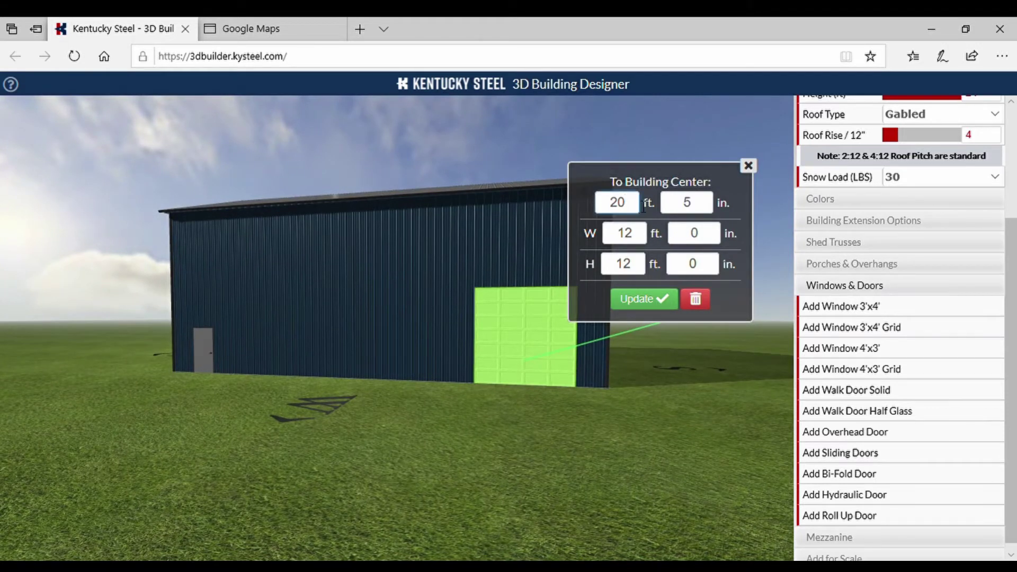
key("BackSpace")
type("1")
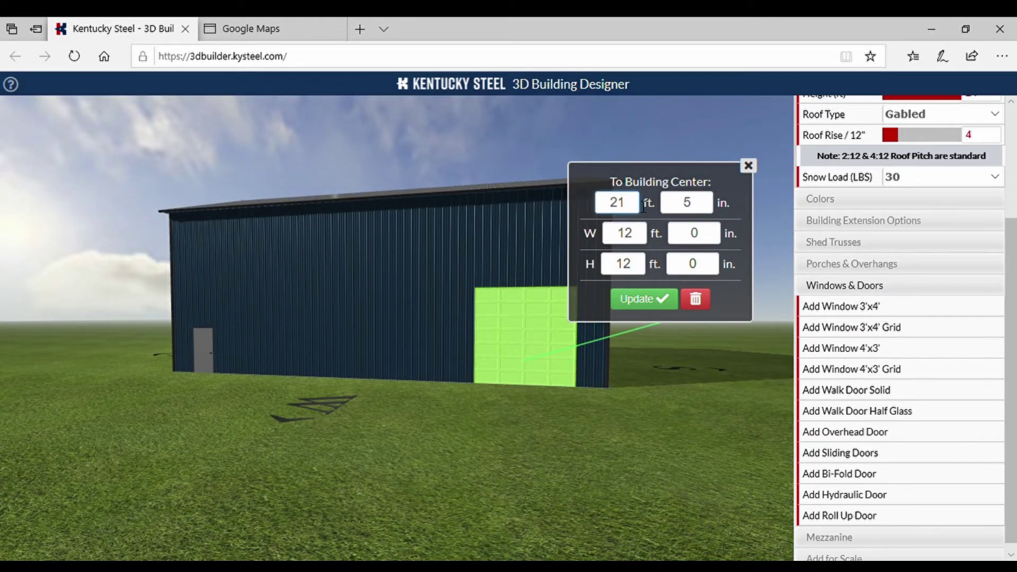
left_click(653, 299)
left_click(547, 339)
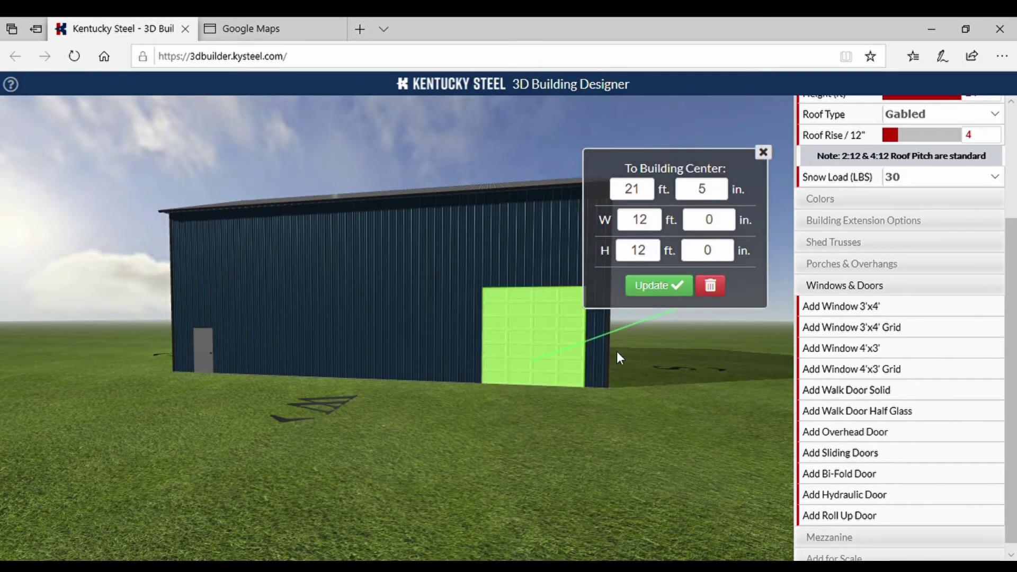
left_click_drag(653, 396, 291, 322)
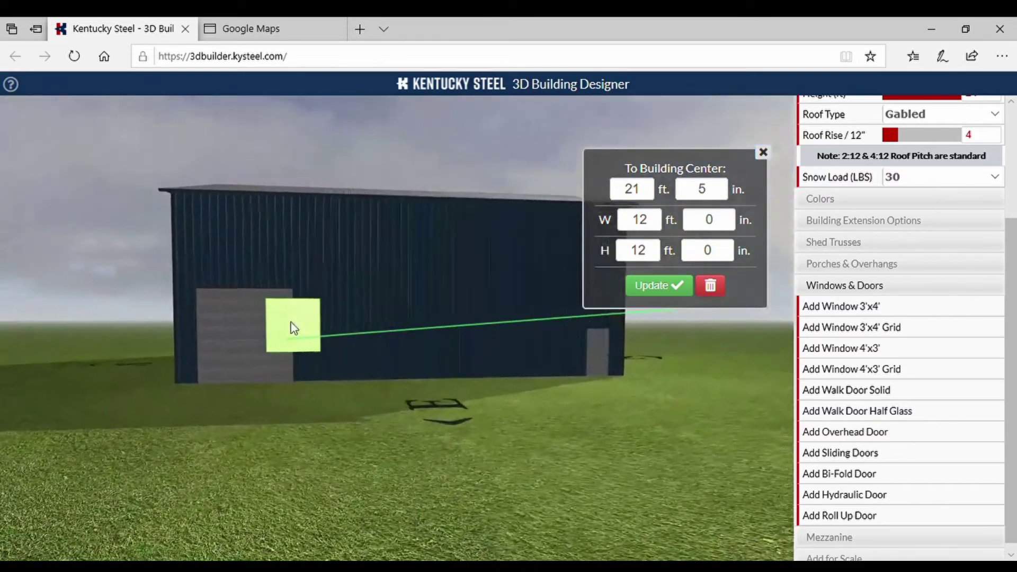
left_click_drag(295, 479, 686, 310)
left_click(670, 286)
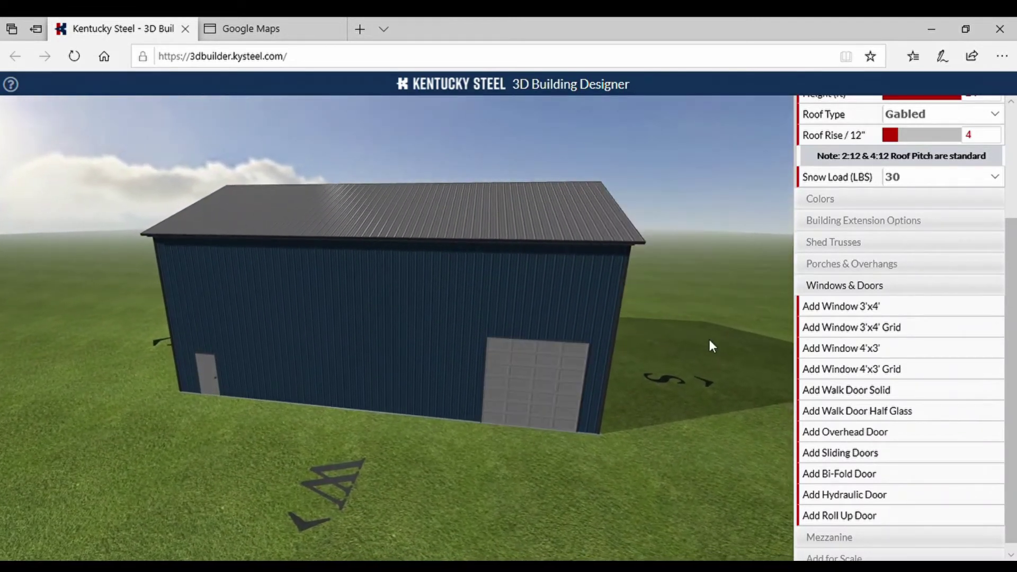
Switch to the inside view and look around the framing, overhead doors and gable end walls
left_click_drag(1014, 307, 1014, 169)
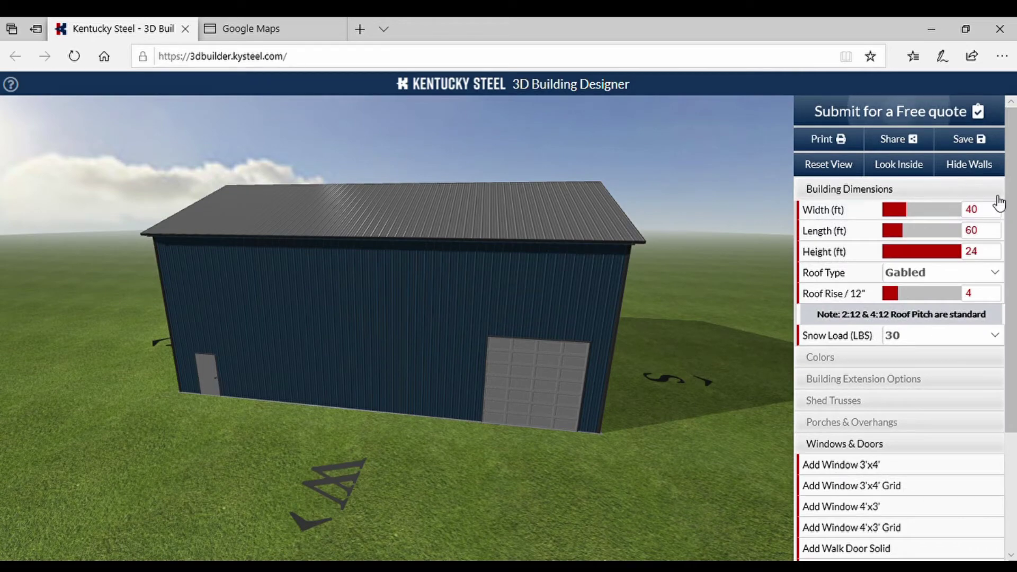
left_click(920, 168)
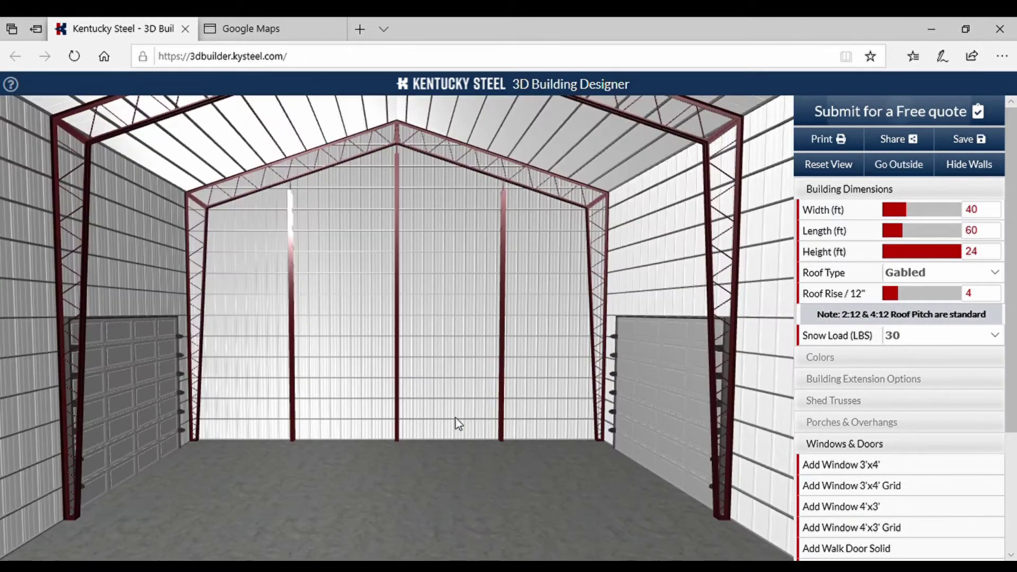
left_click_drag(456, 432, 472, 398)
left_click_drag(458, 485, 555, 378)
left_click_drag(378, 446, 27, 420)
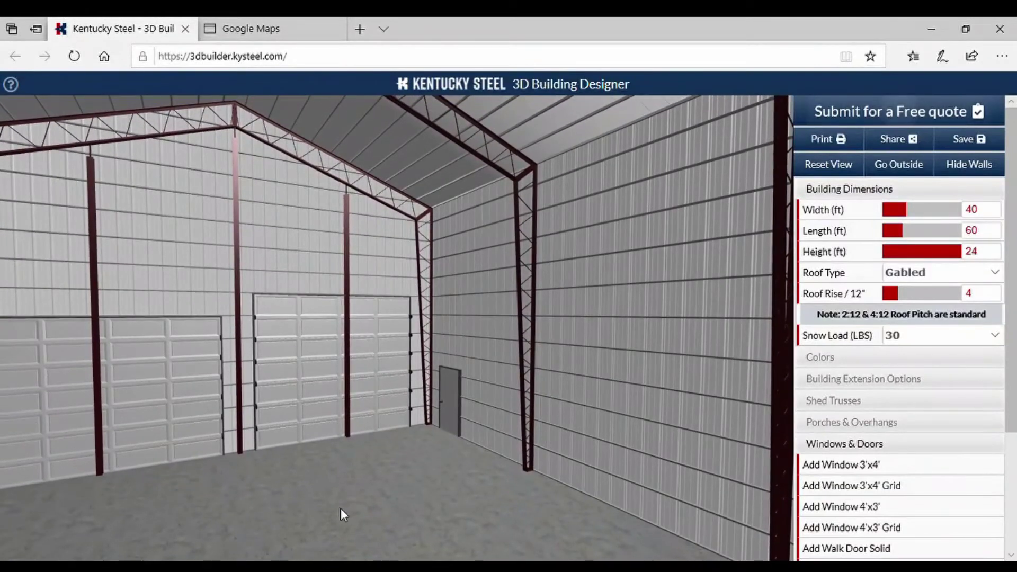
left_click_drag(344, 513, 275, 399)
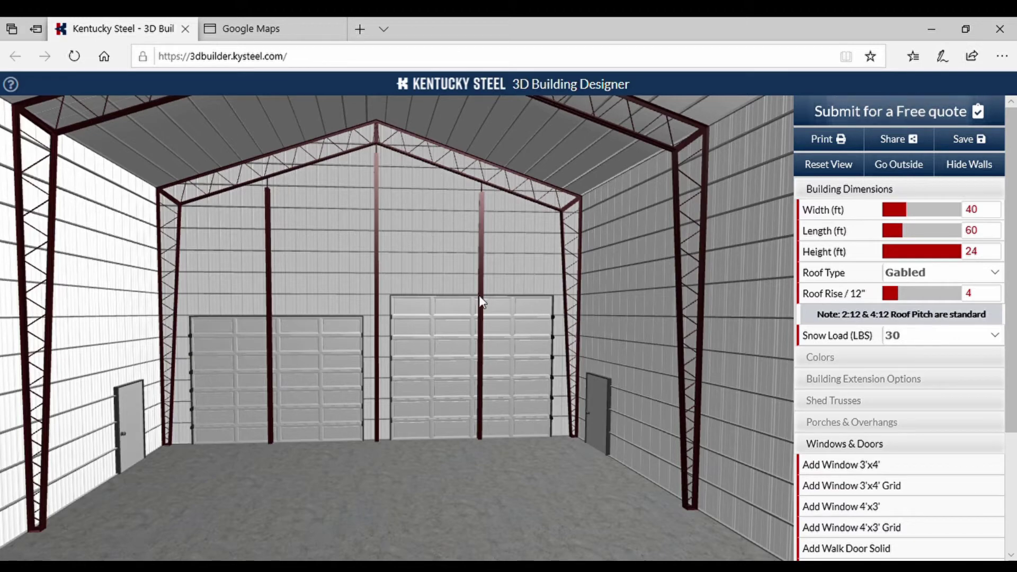
left_click_drag(351, 309, 514, 307)
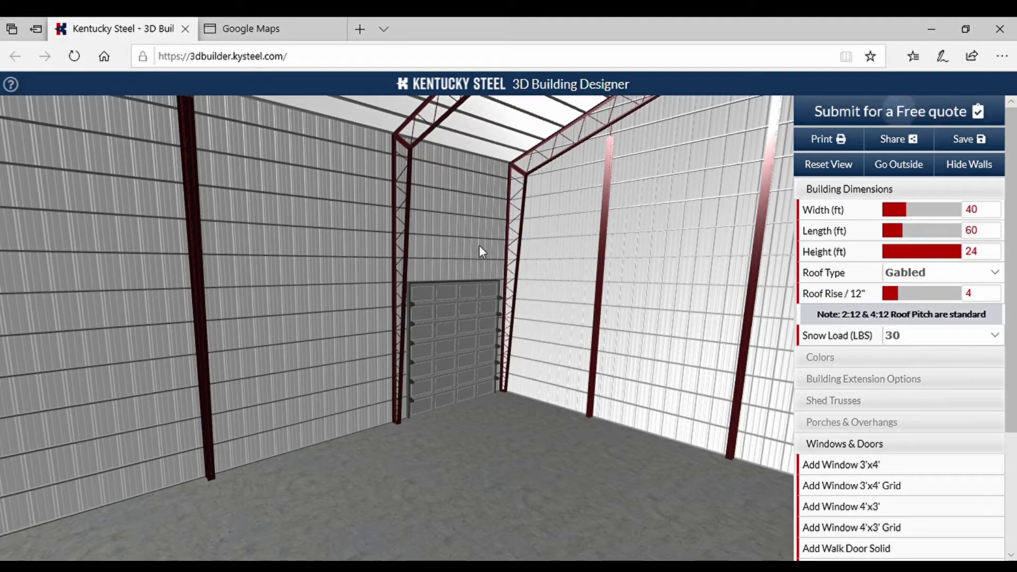
left_click_drag(503, 413, 613, 416)
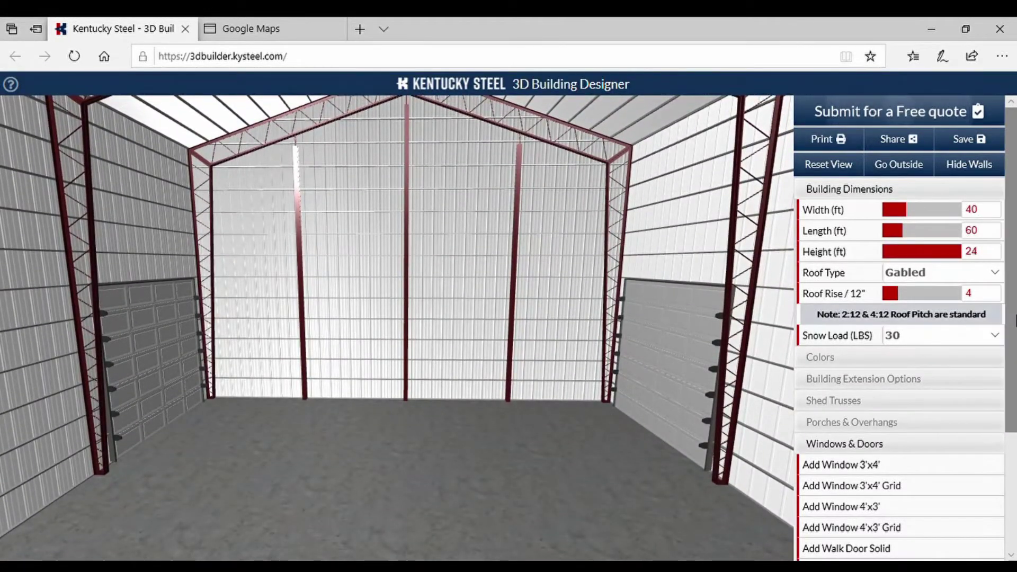
Try a one-bay mezzanine raised to 15 ft height
scroll(1011, 413, "down", 3)
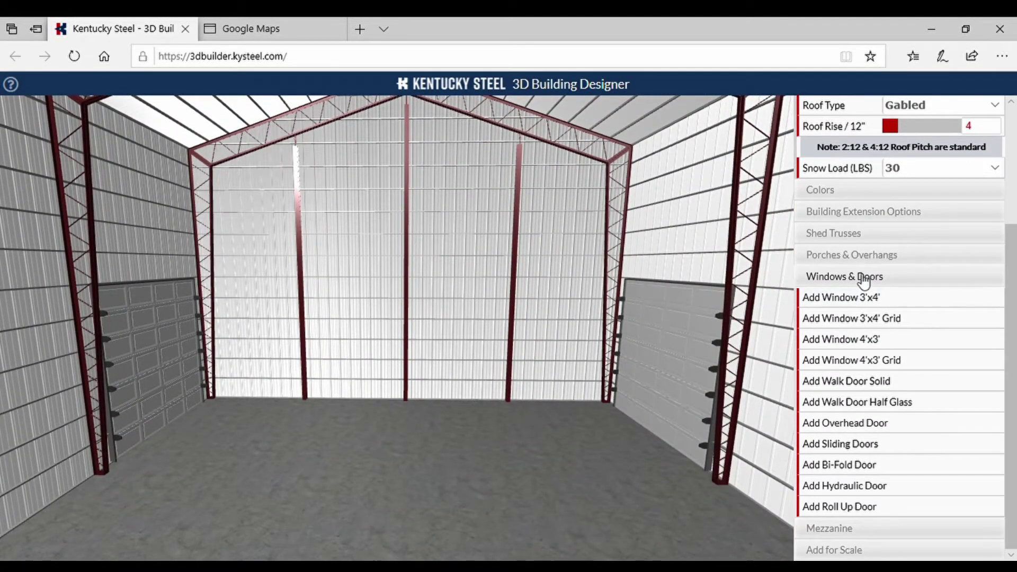
left_click(867, 274)
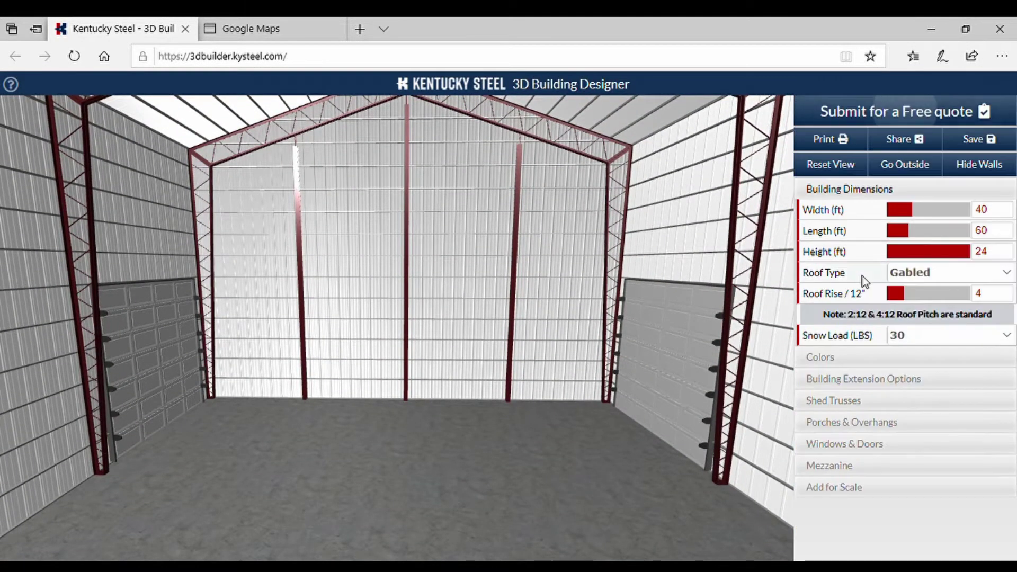
left_click(844, 470)
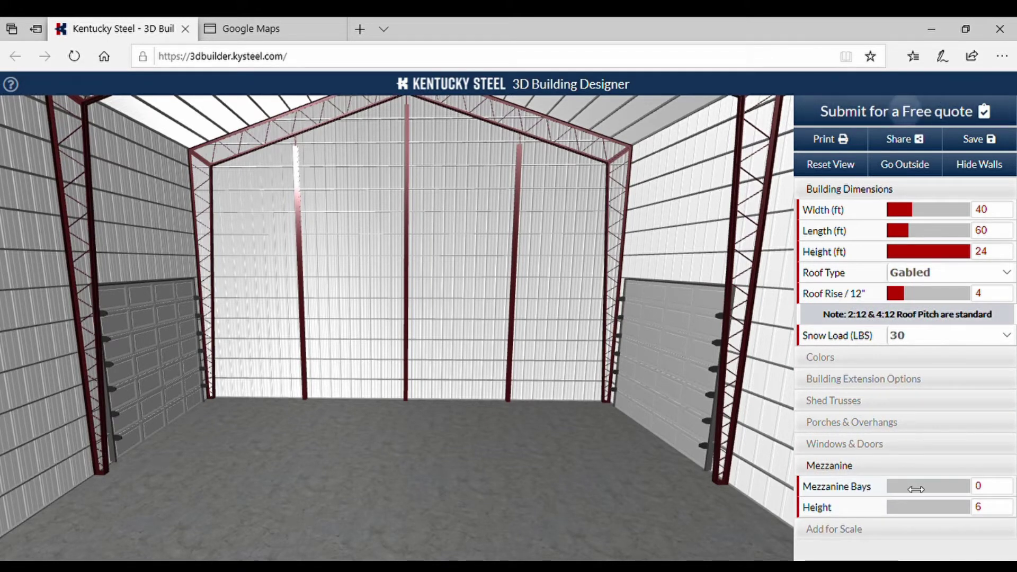
left_click_drag(899, 493, 924, 492)
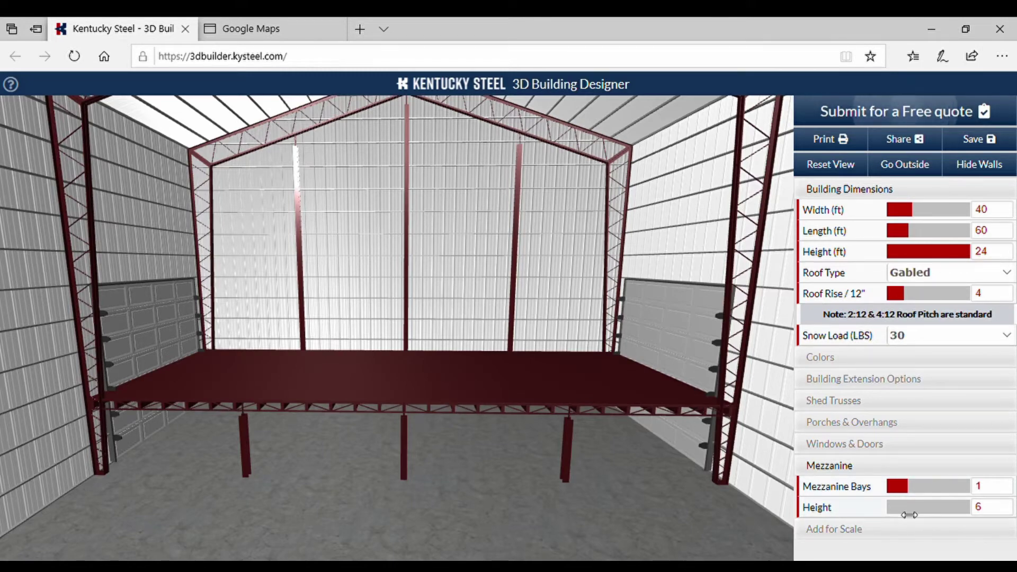
left_click_drag(902, 511, 928, 512)
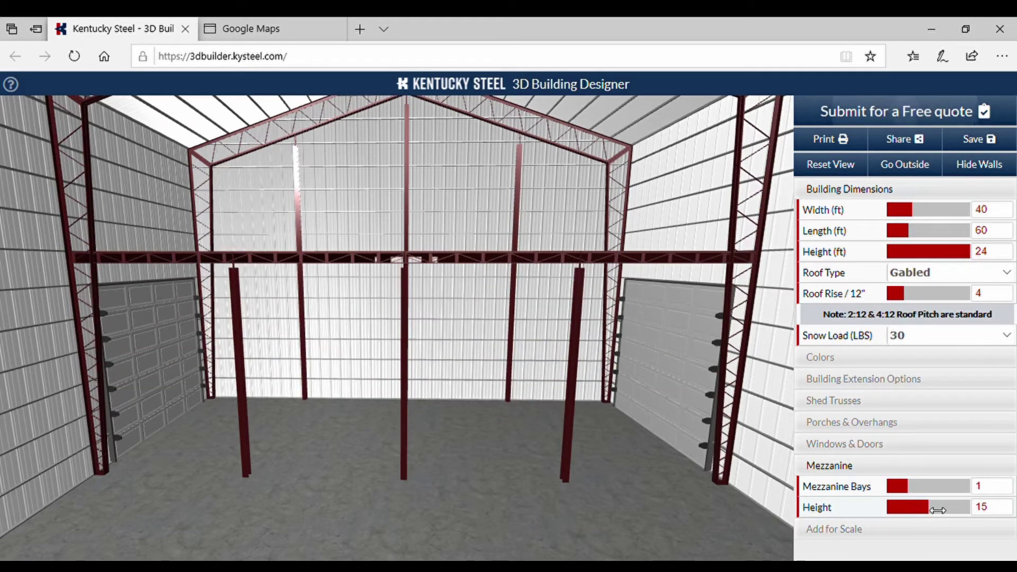
Inspect the mezzanine from inside, then set mezzanine bays back to 0
left_click_drag(644, 484, 531, 392)
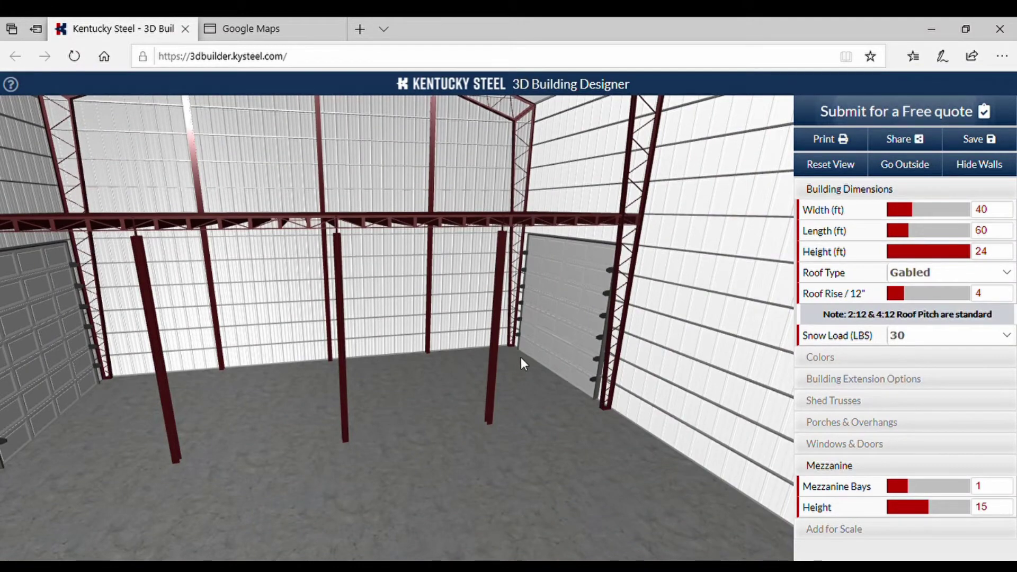
left_click_drag(523, 360, 551, 220)
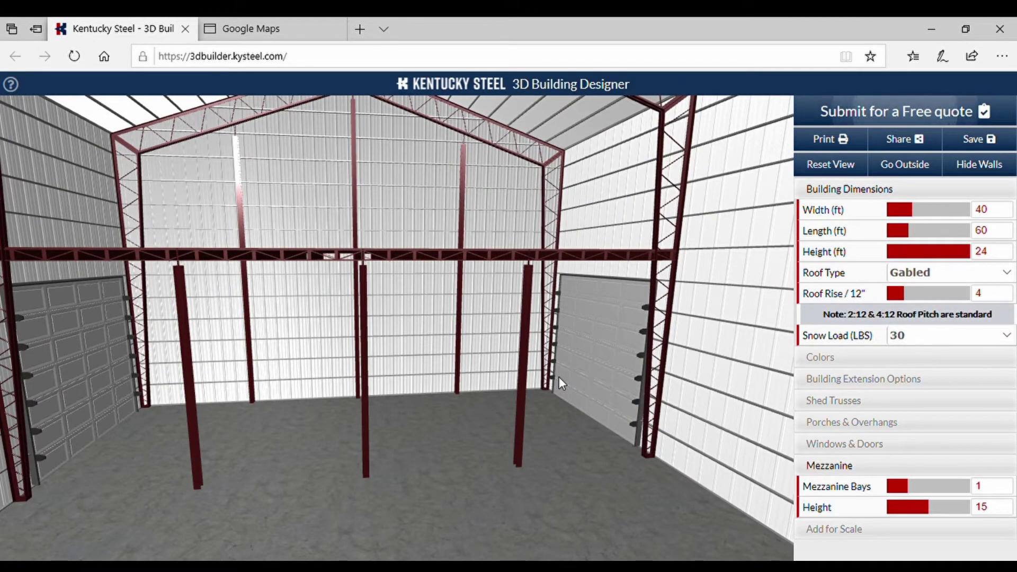
left_click_drag(909, 483, 889, 484)
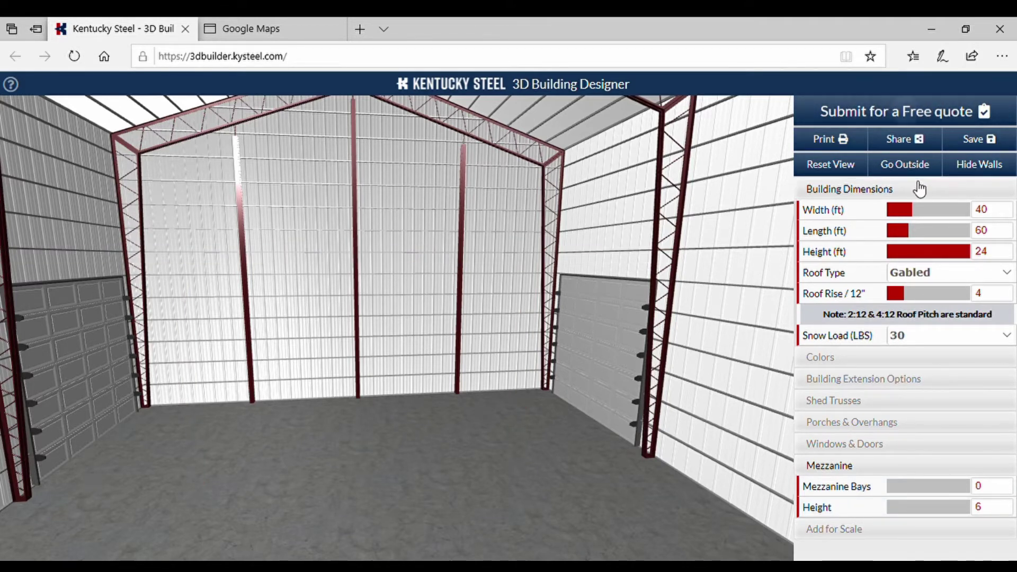
Return to the outside view and enable a 35 ft wide left shed truss
left_click(902, 165)
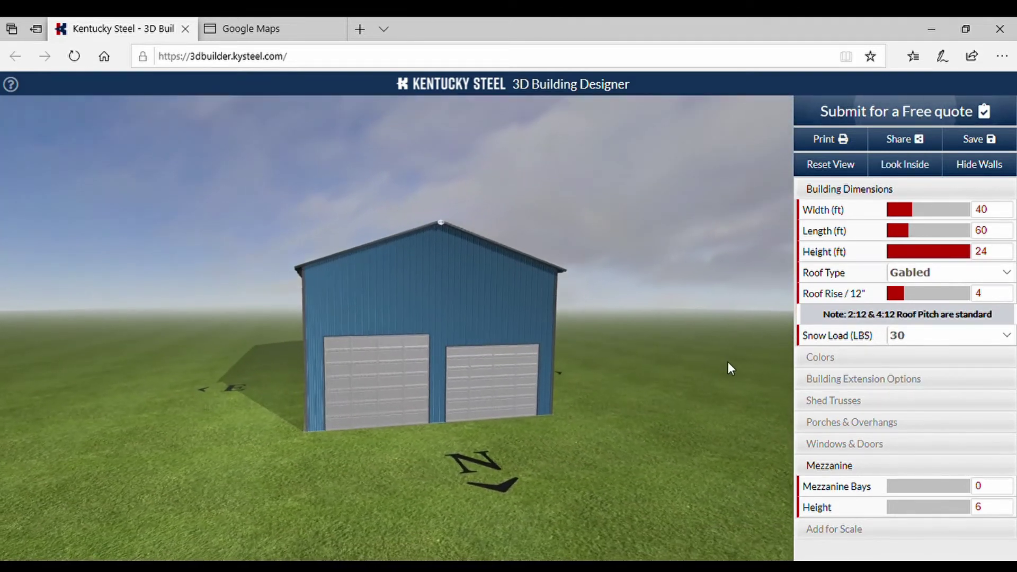
left_click(855, 468)
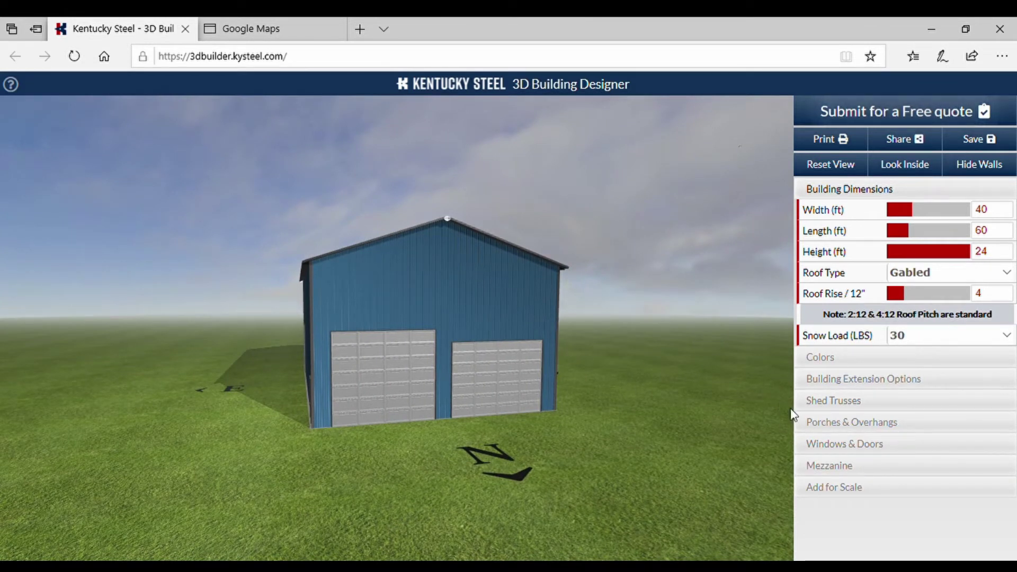
left_click(855, 406)
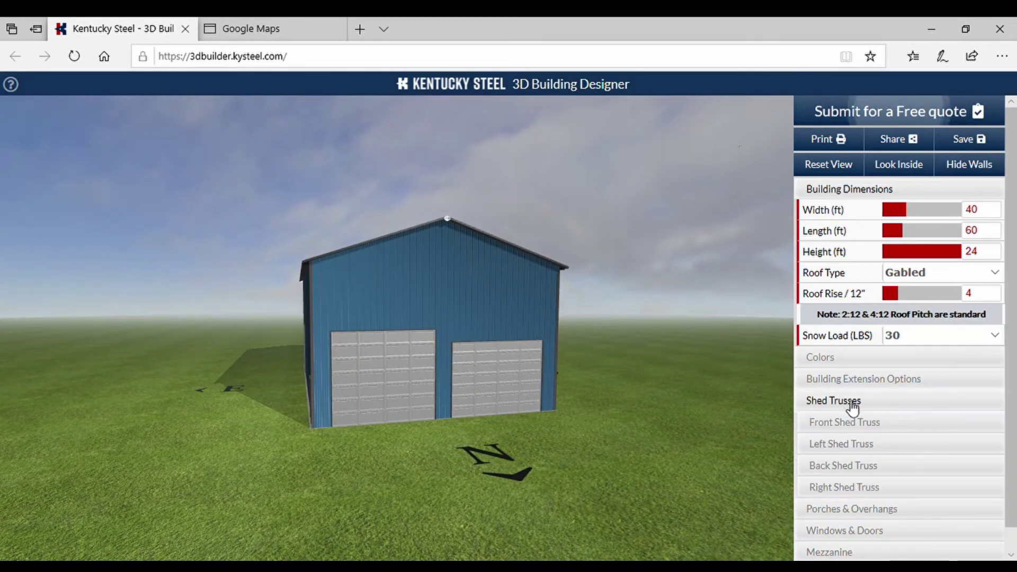
left_click(834, 449)
left_click(889, 466)
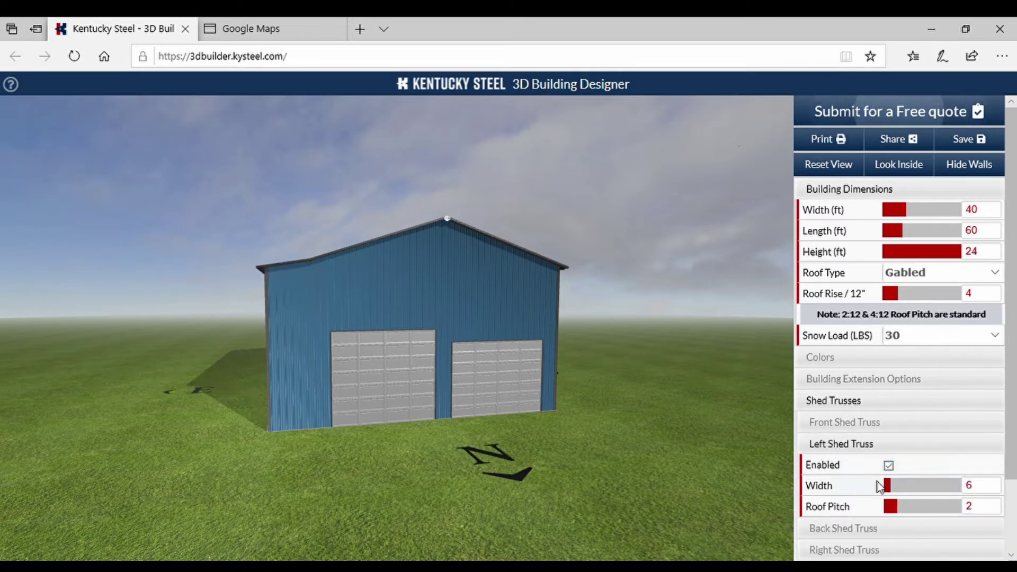
left_click_drag(897, 486, 934, 489)
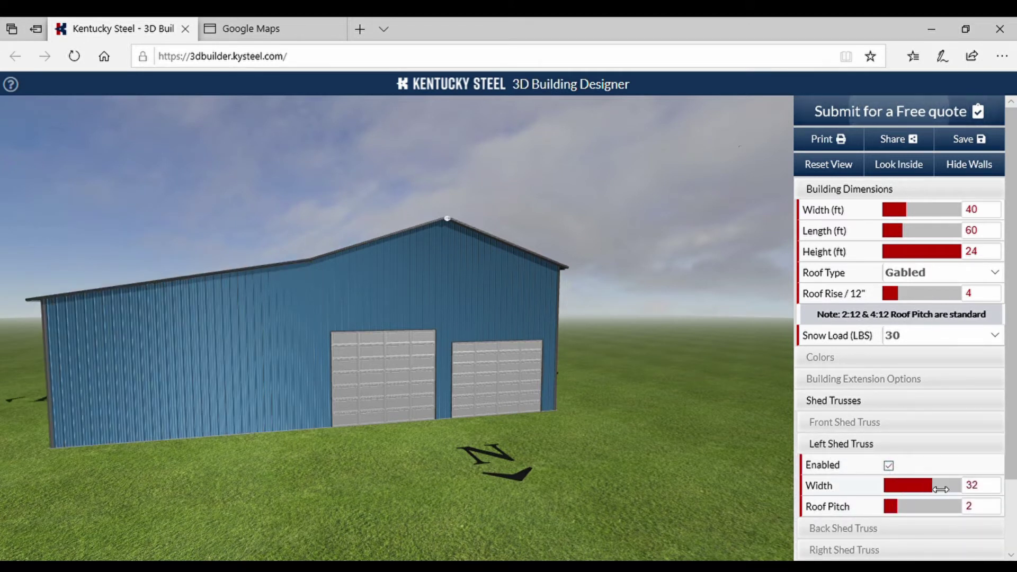
left_click(1000, 493)
type("35")
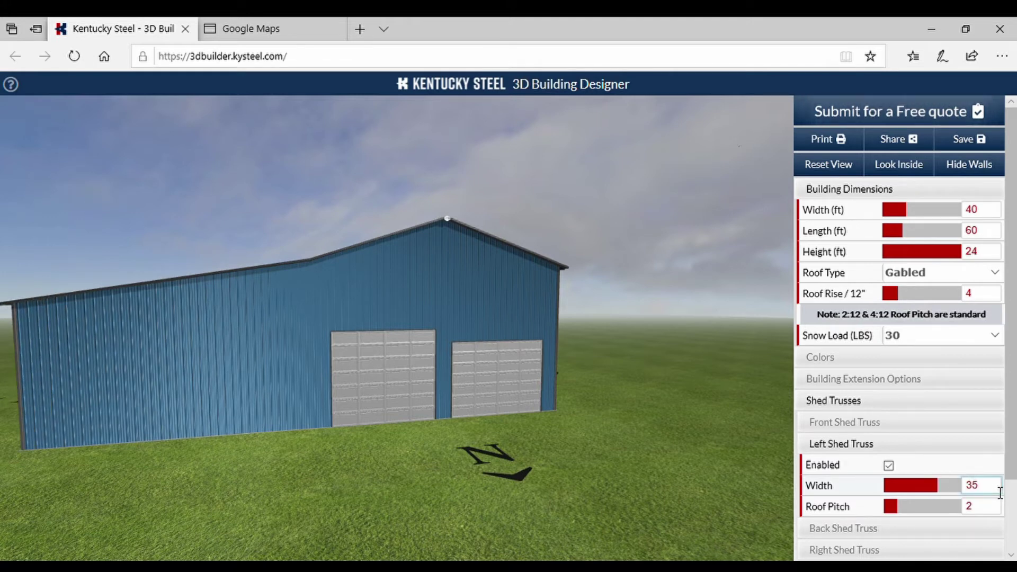
left_click(608, 372)
left_click_drag(377, 493, 422, 500)
left_click(841, 444)
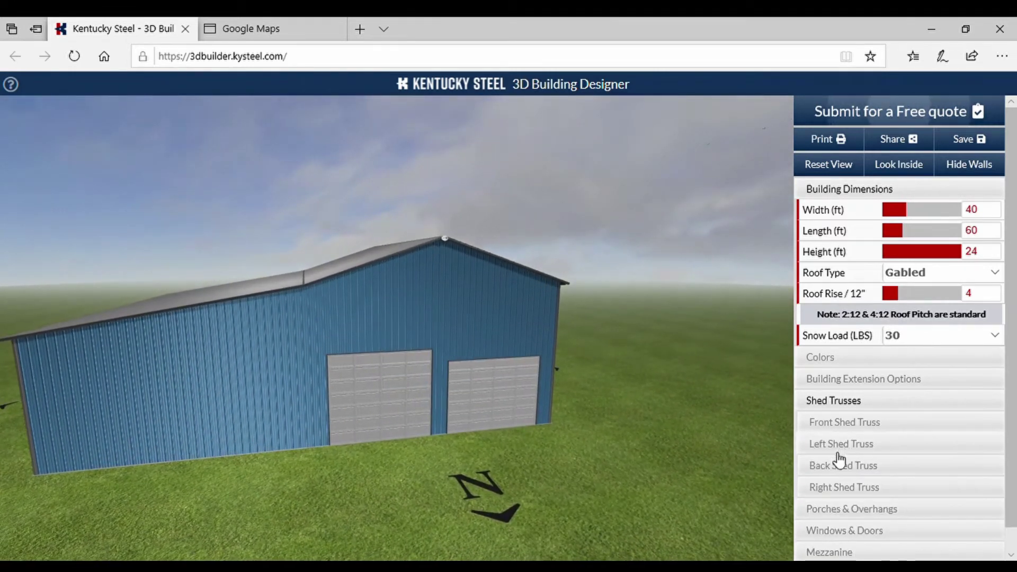
Add two overhead doors at the front wall's left end, left of the original doors
left_click(867, 405)
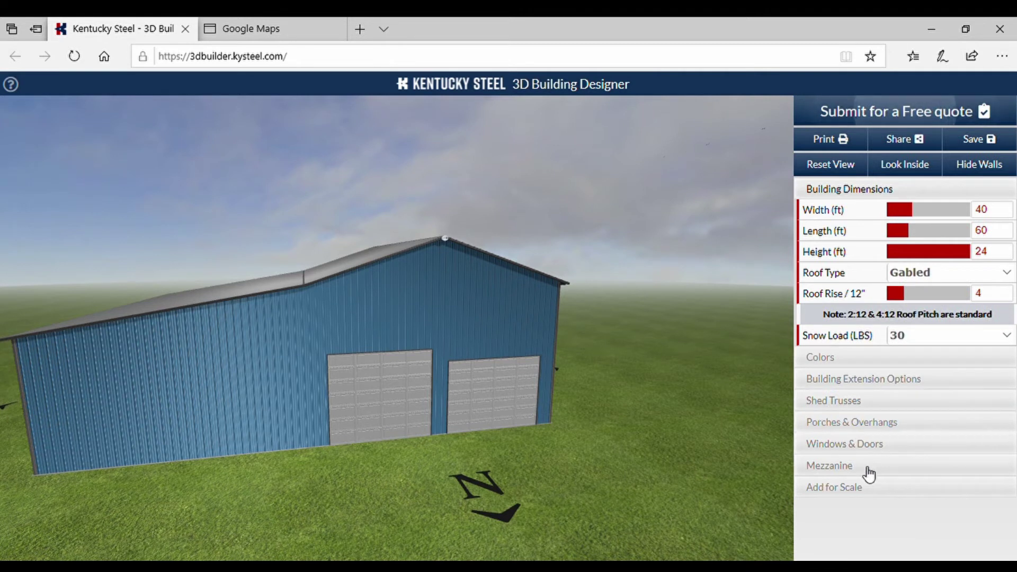
left_click(854, 449)
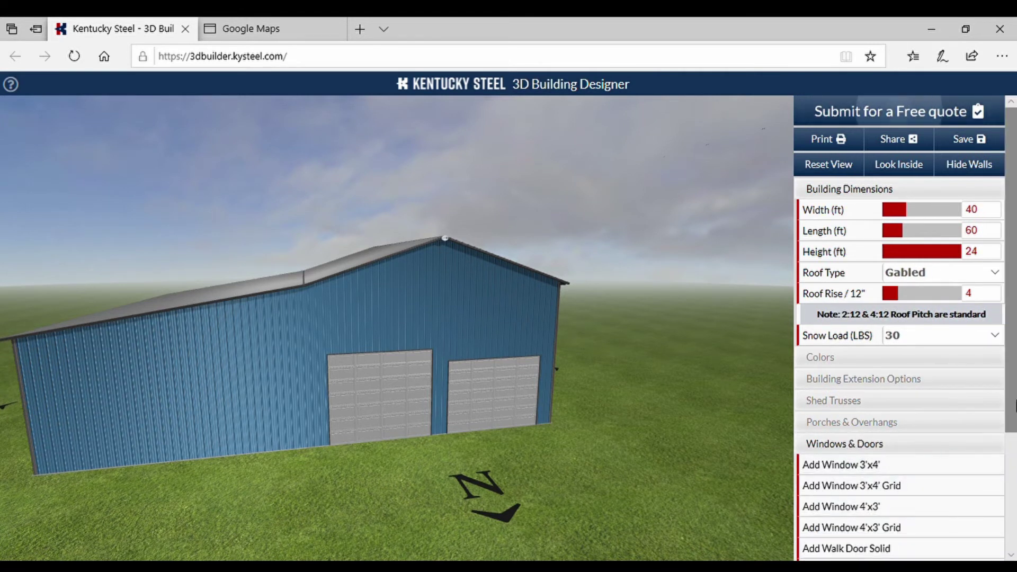
scroll(915, 469, "down", 3)
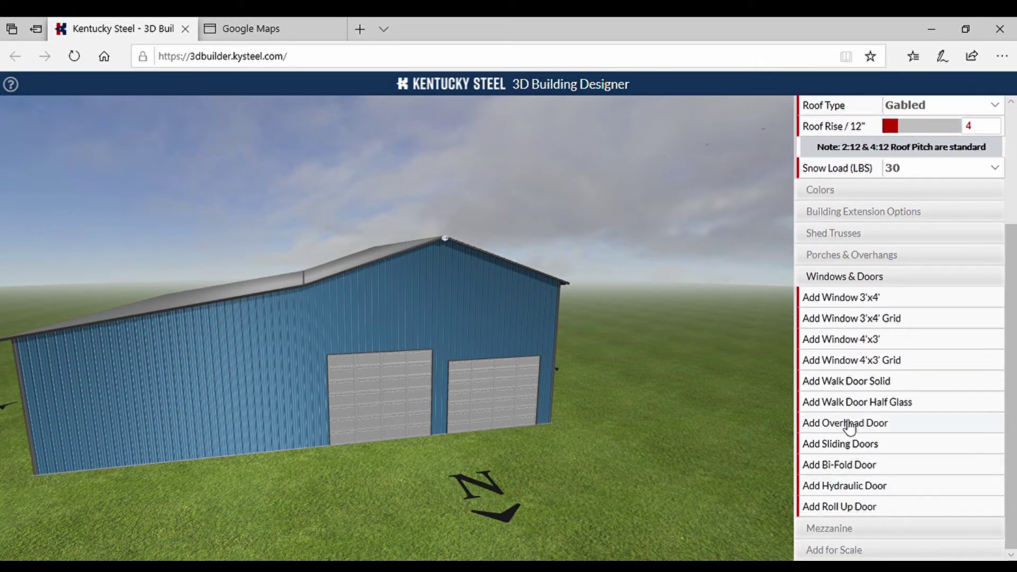
left_click(849, 424)
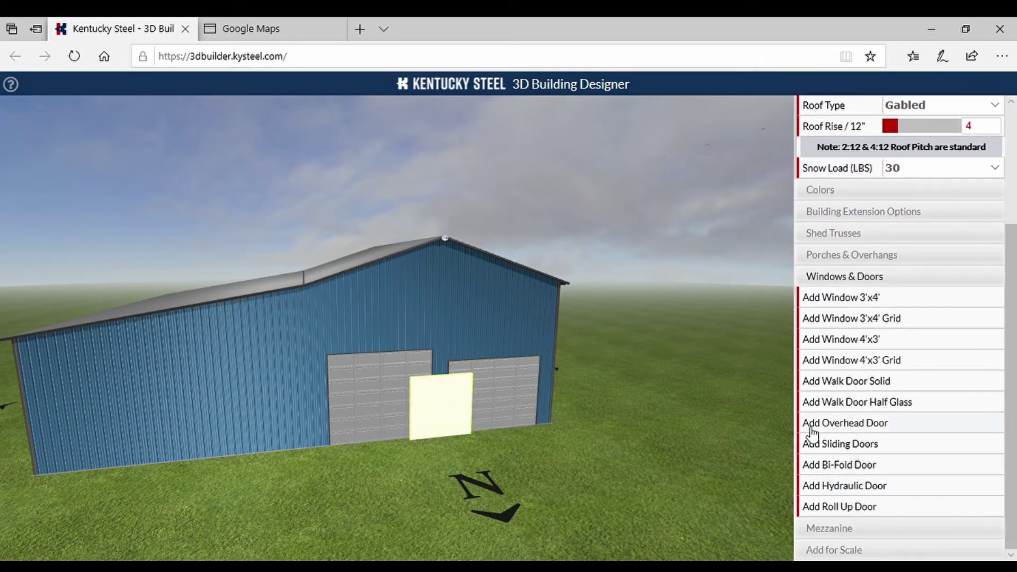
left_click(97, 414)
left_click(850, 424)
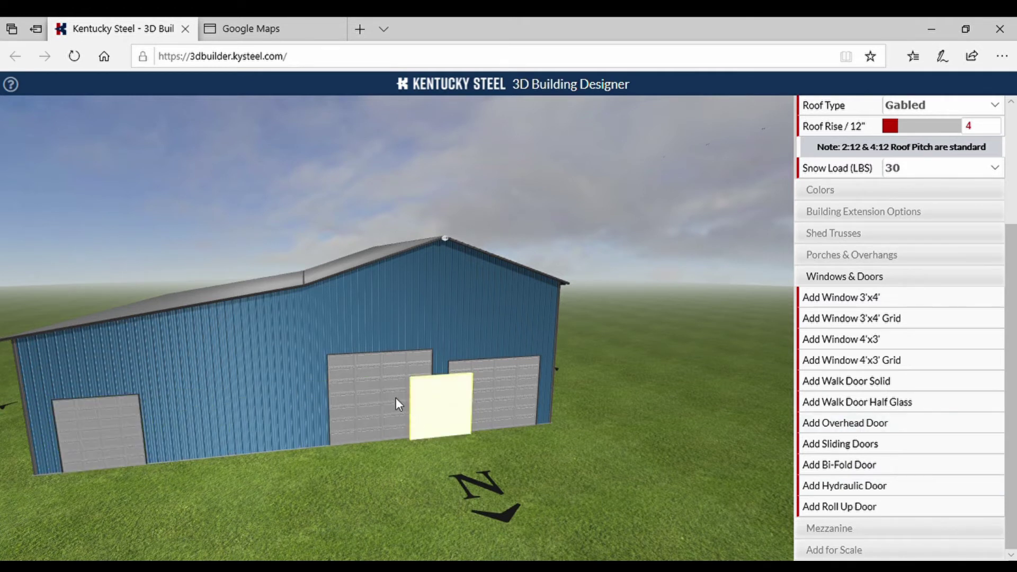
left_click(234, 406)
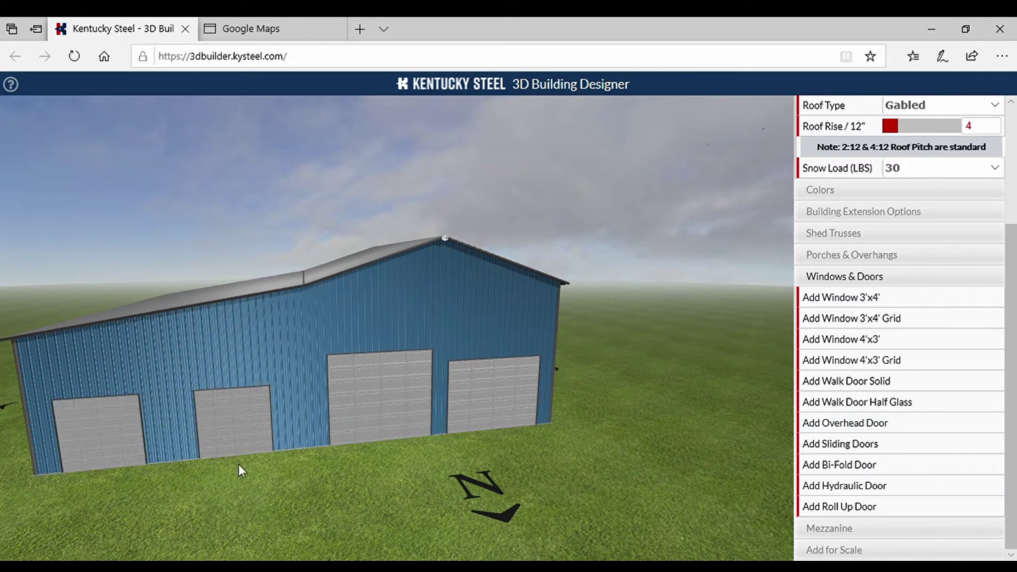
left_click_drag(242, 495, 662, 471)
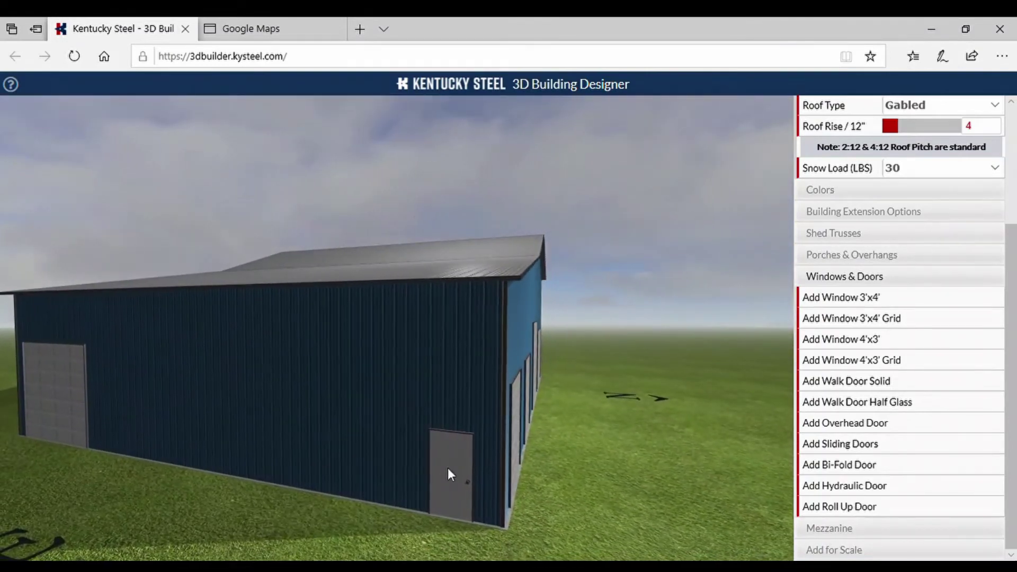
left_click_drag(564, 399, 415, 318)
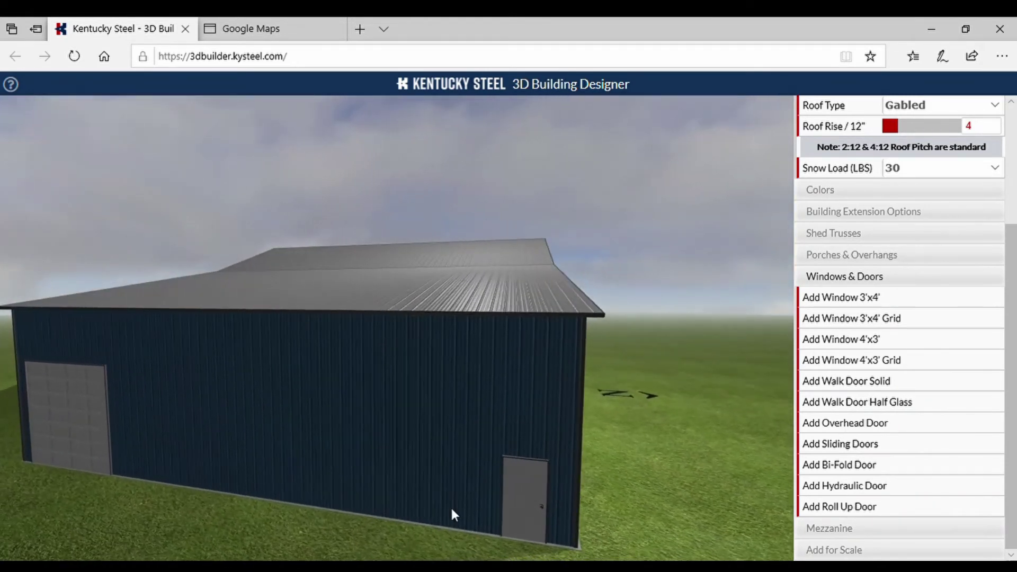
Delete the side wall's walk door and widen the leftmost new overhead door to 14 ft
left_click(529, 491)
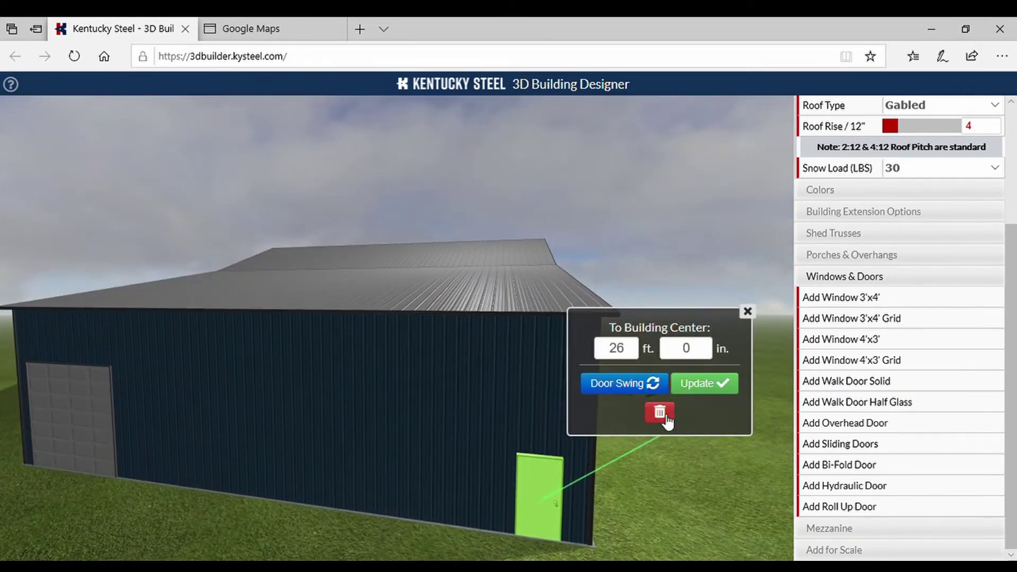
left_click(663, 415)
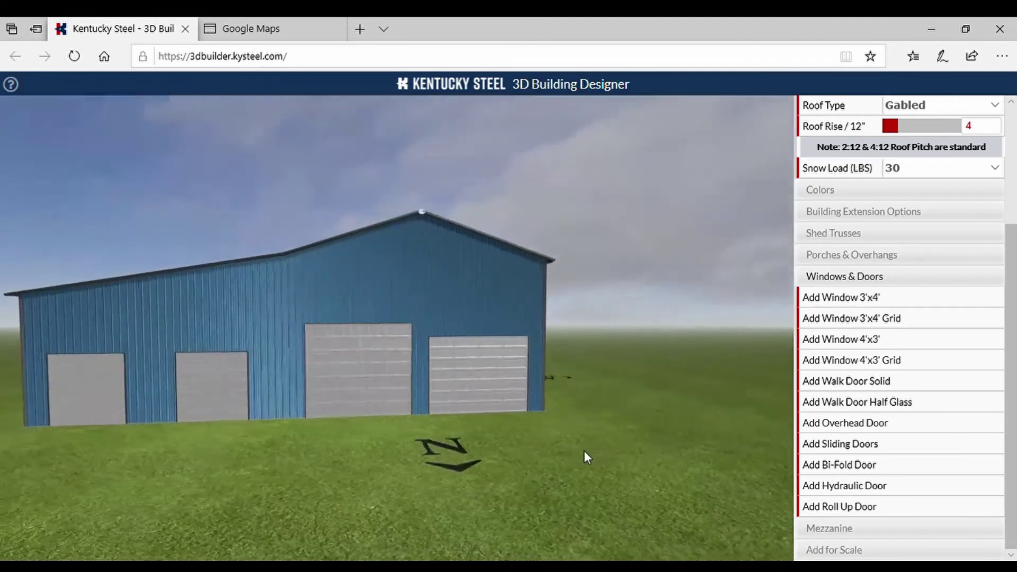
left_click(78, 402)
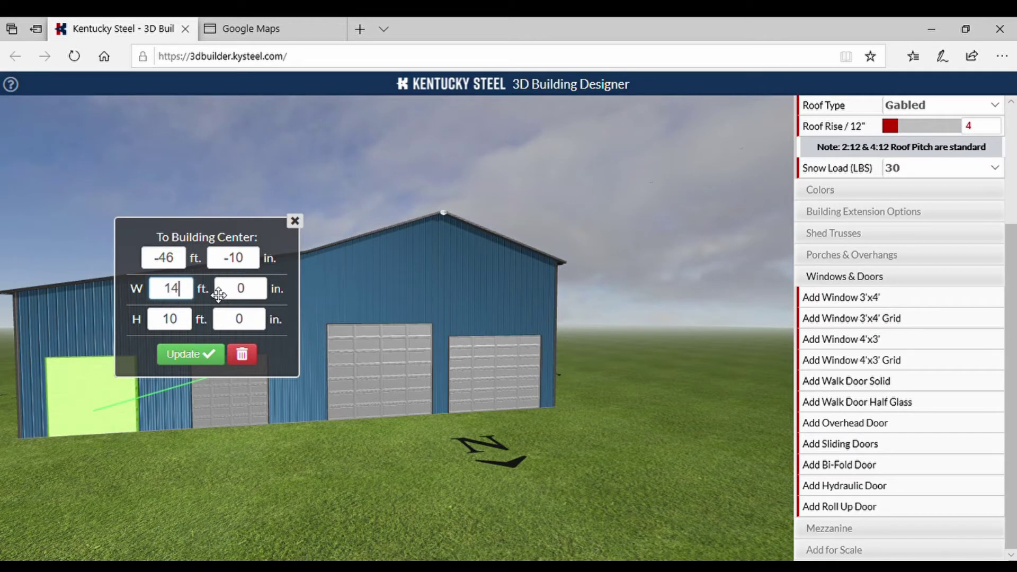
left_click(180, 324)
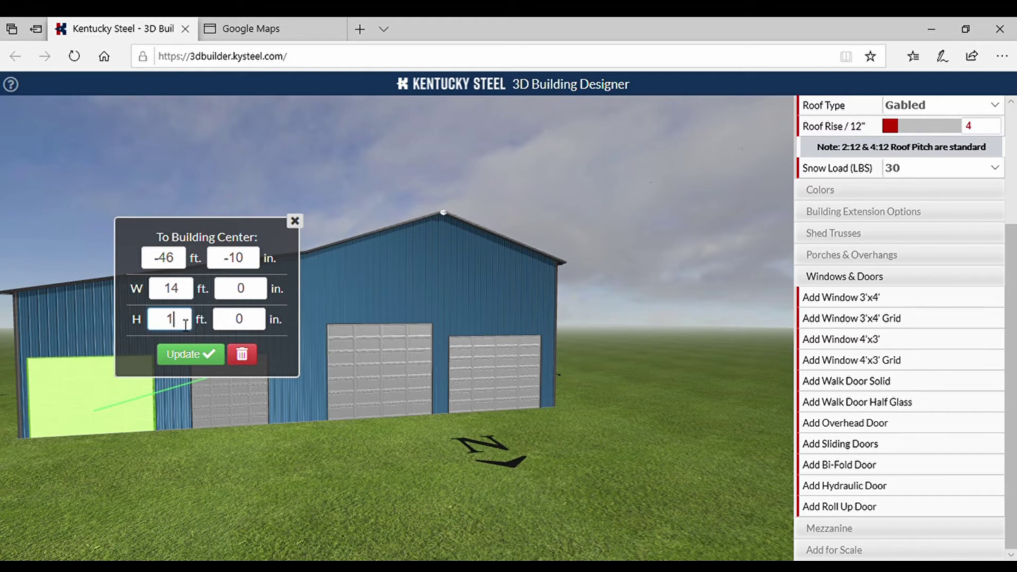
left_click(190, 355)
Widen the second new overhead door to 14 ft
left_click(222, 370)
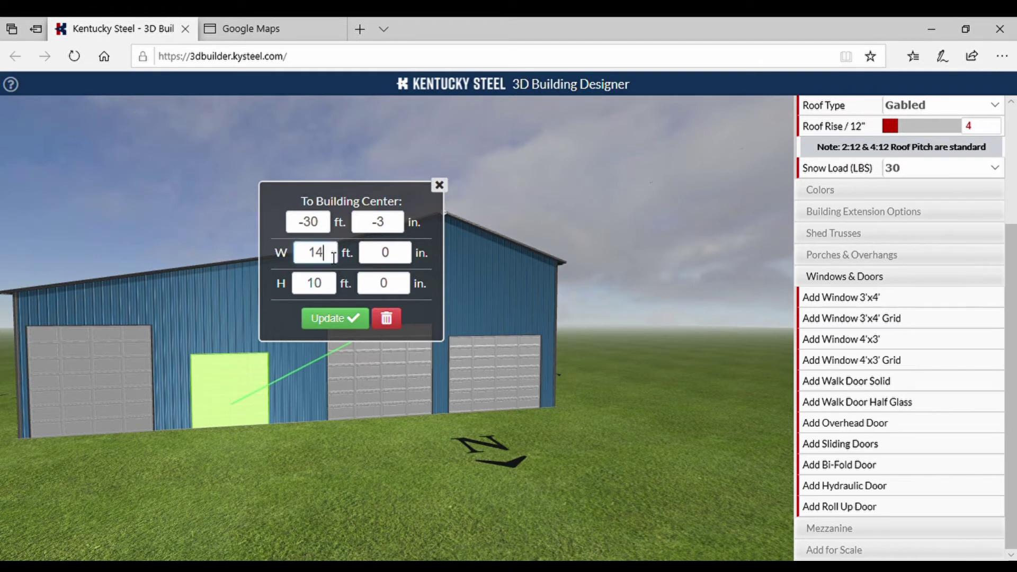
left_click(326, 283)
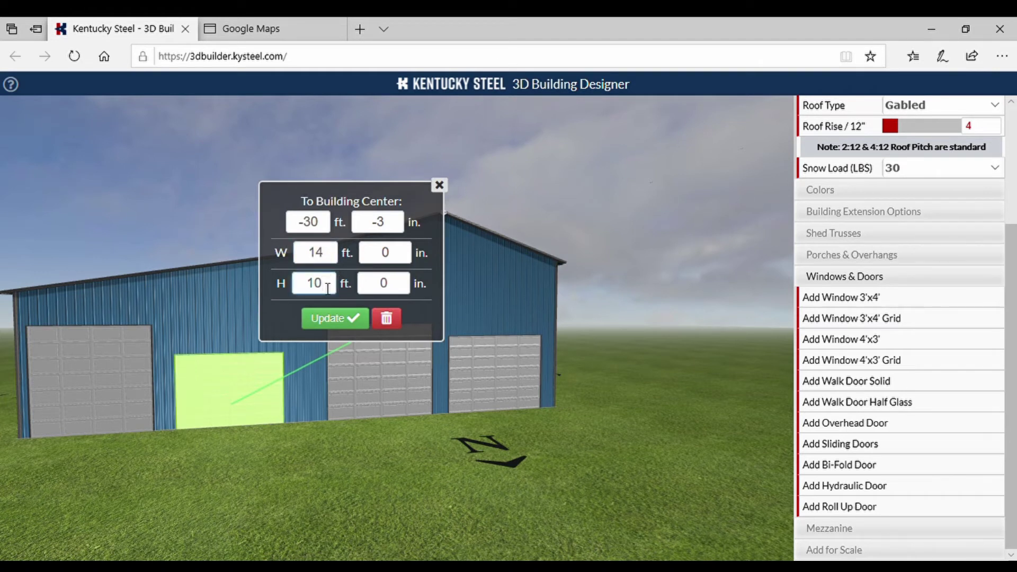
left_click(334, 318)
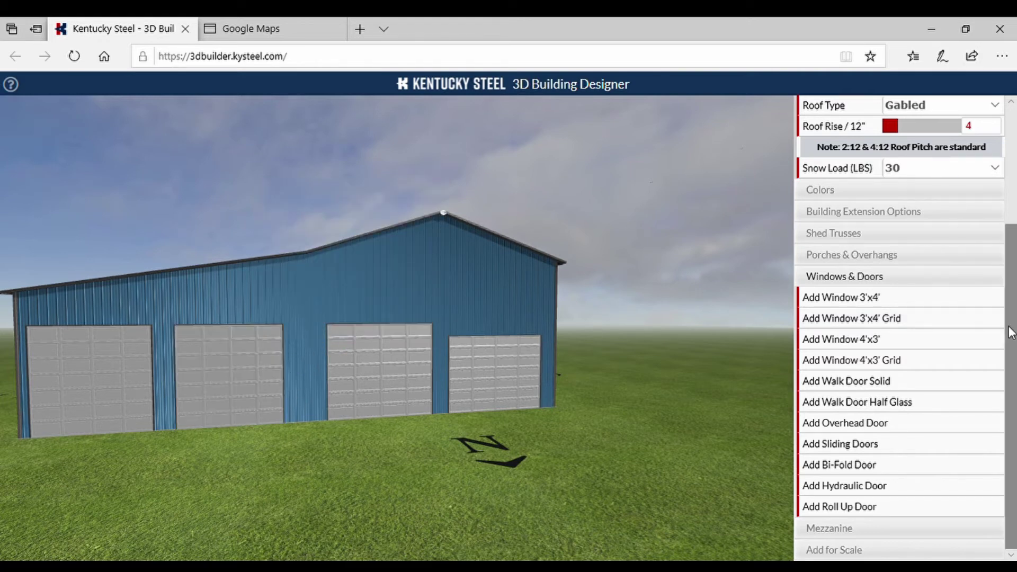
left_click_drag(1009, 333, 1008, 185)
left_click(959, 164)
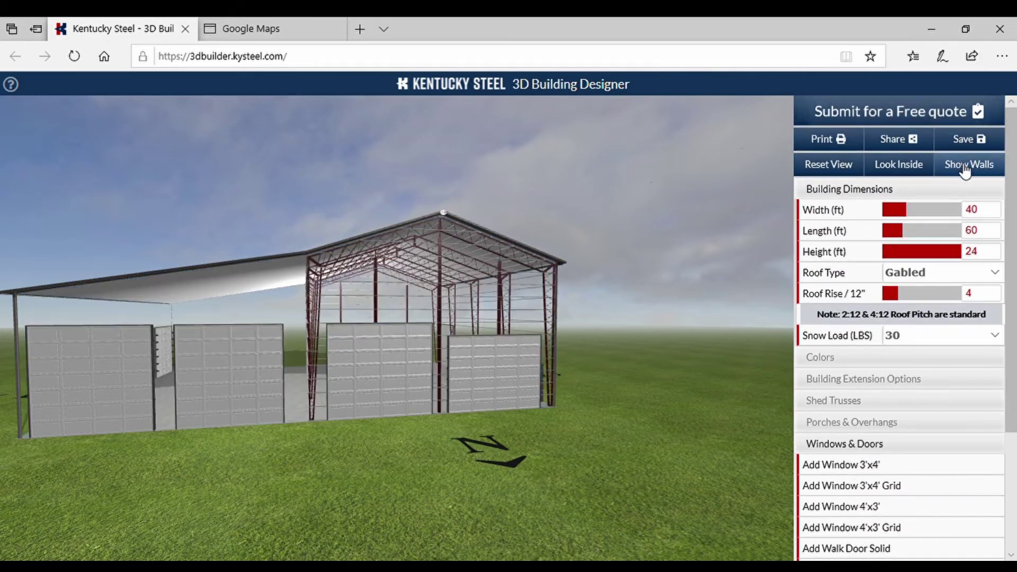
left_click_drag(421, 477, 446, 462)
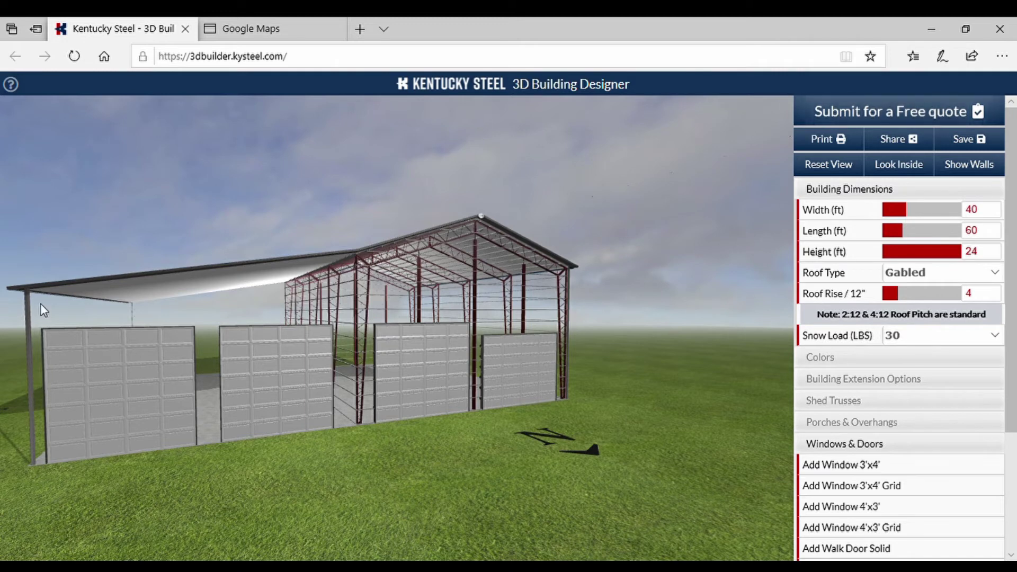
left_click_drag(257, 403, 210, 497)
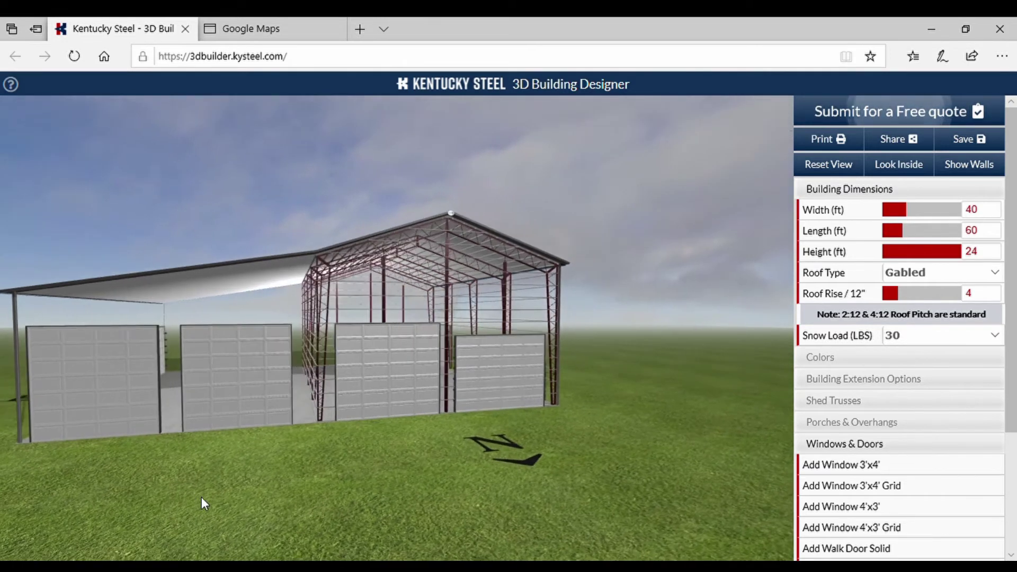
left_click_drag(228, 360, 91, 402)
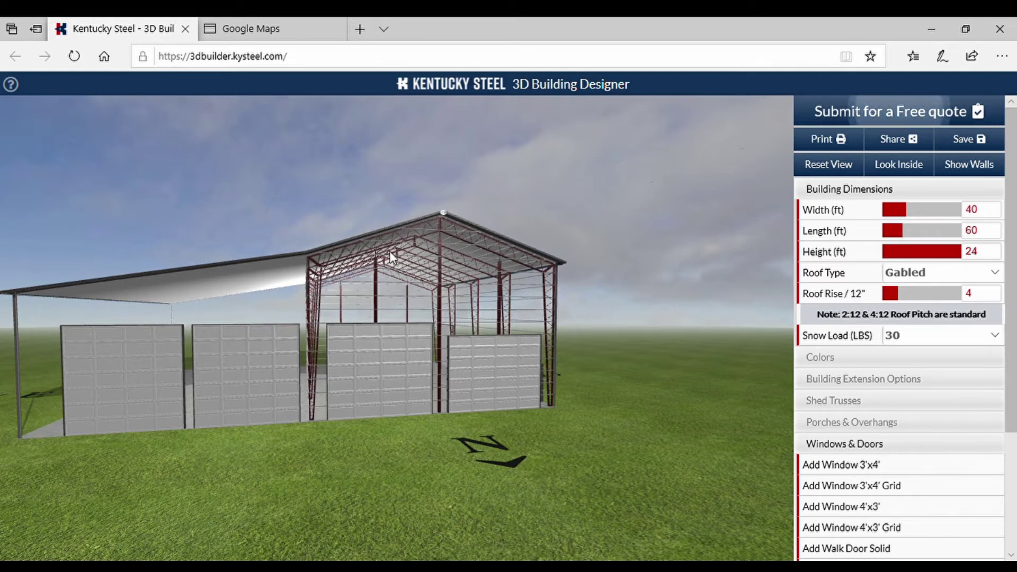
left_click_drag(175, 454, 322, 530)
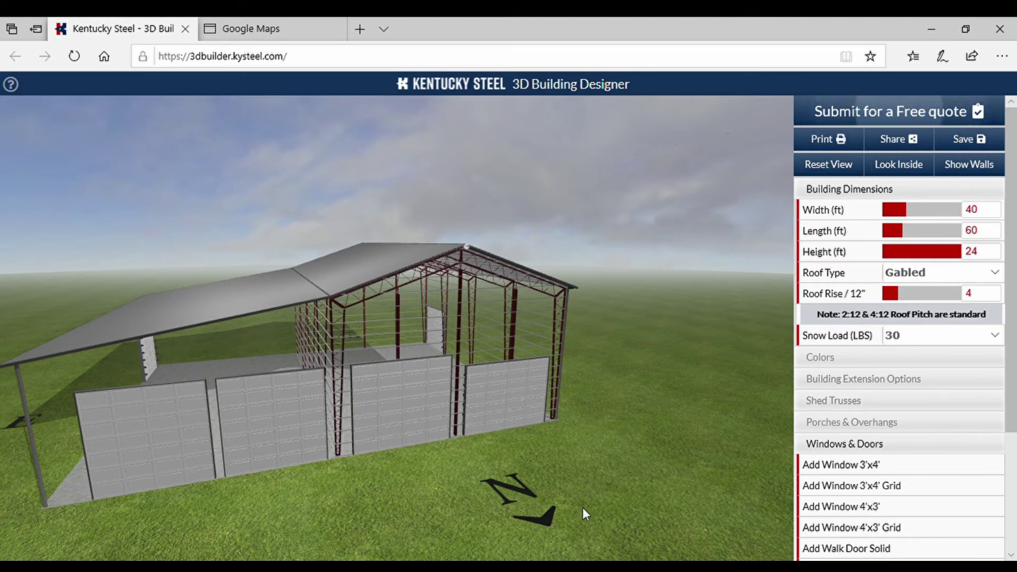
left_click_drag(534, 473, 407, 467)
left_click_drag(395, 502, 415, 497)
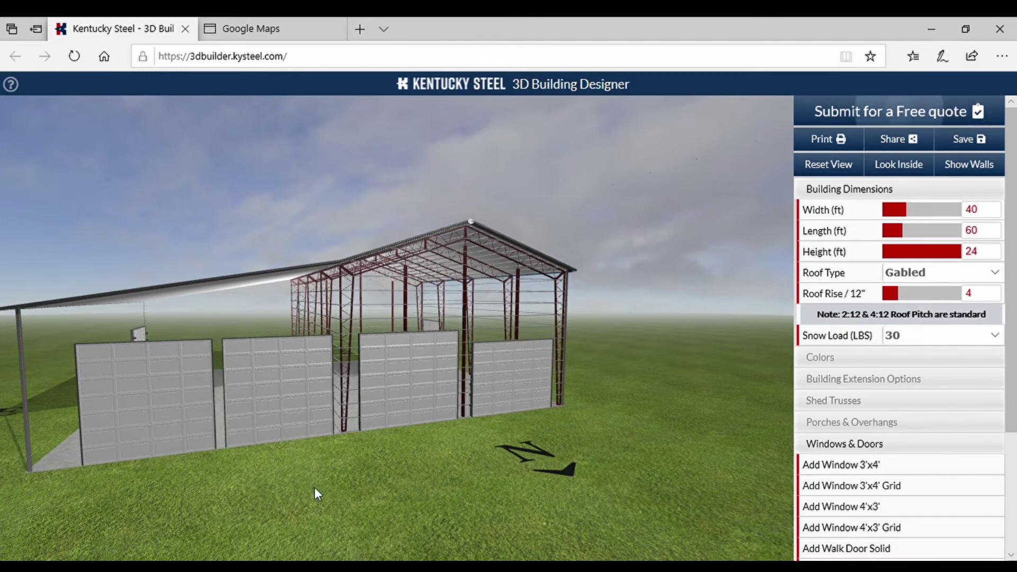
left_click_drag(324, 489, 440, 313)
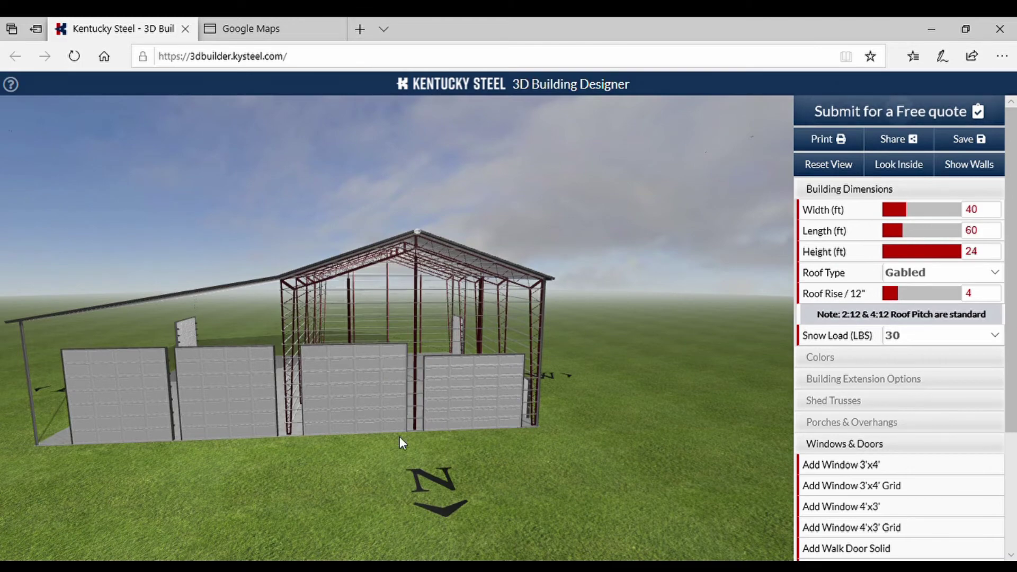
Show the walls again and orbit around to view the four front overhead doors and roof
left_click(990, 171)
left_click_drag(599, 430, 110, 393)
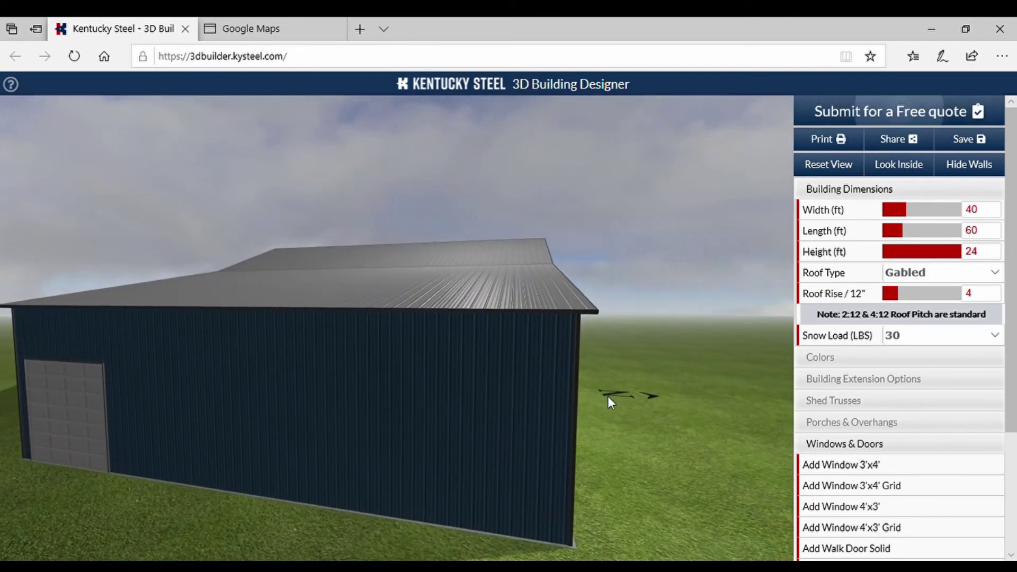
left_click_drag(670, 403, 569, 389)
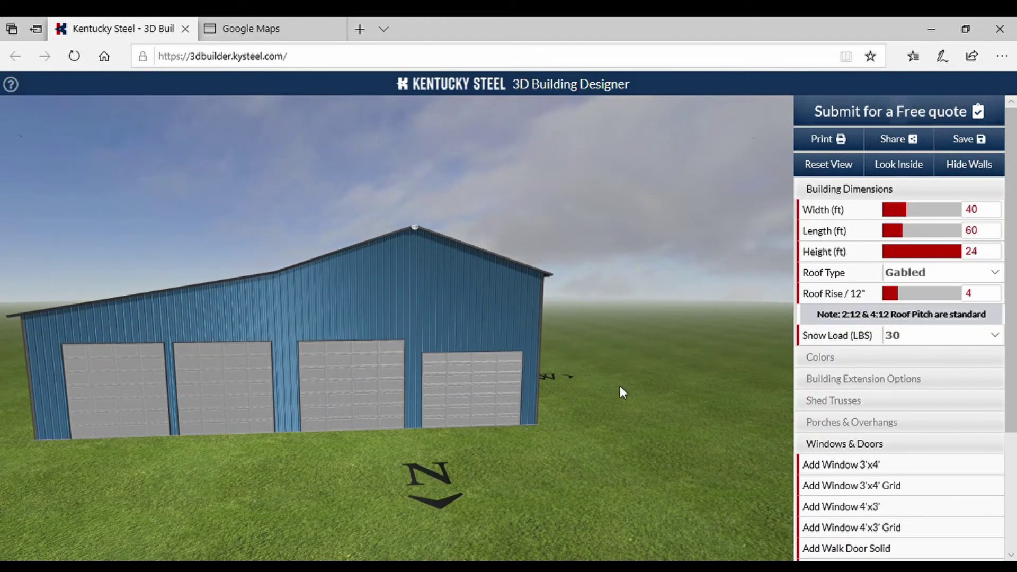
scroll(1014, 437, "down", 2)
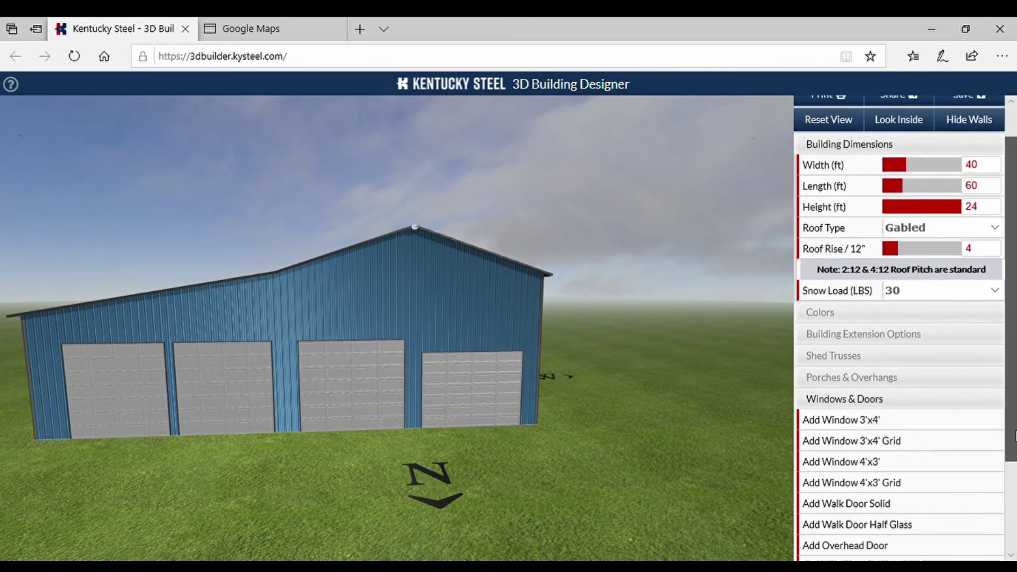
scroll(1015, 437, "down", 5)
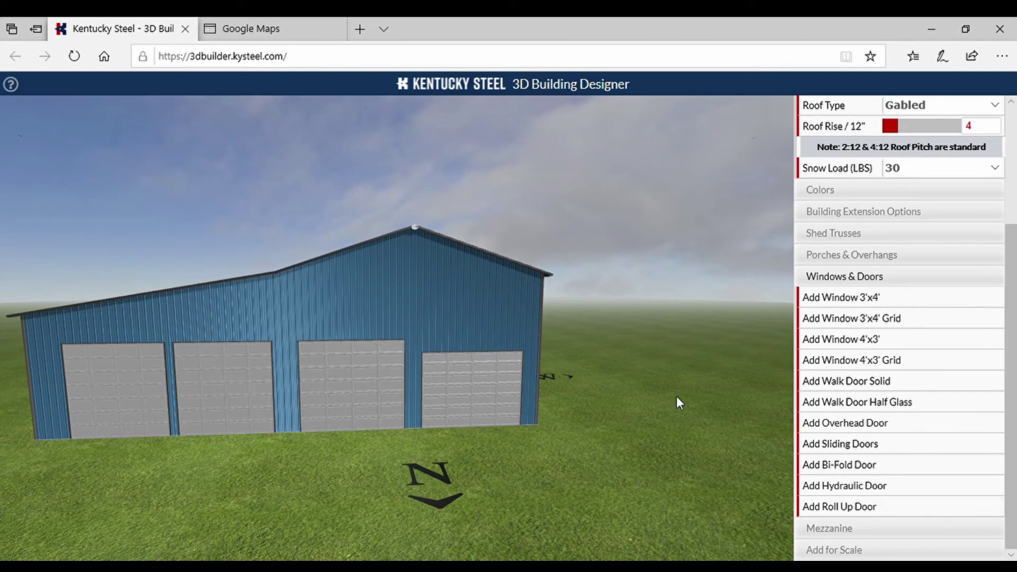
left_click_drag(680, 401, 587, 417)
left_click_drag(657, 304, 643, 323)
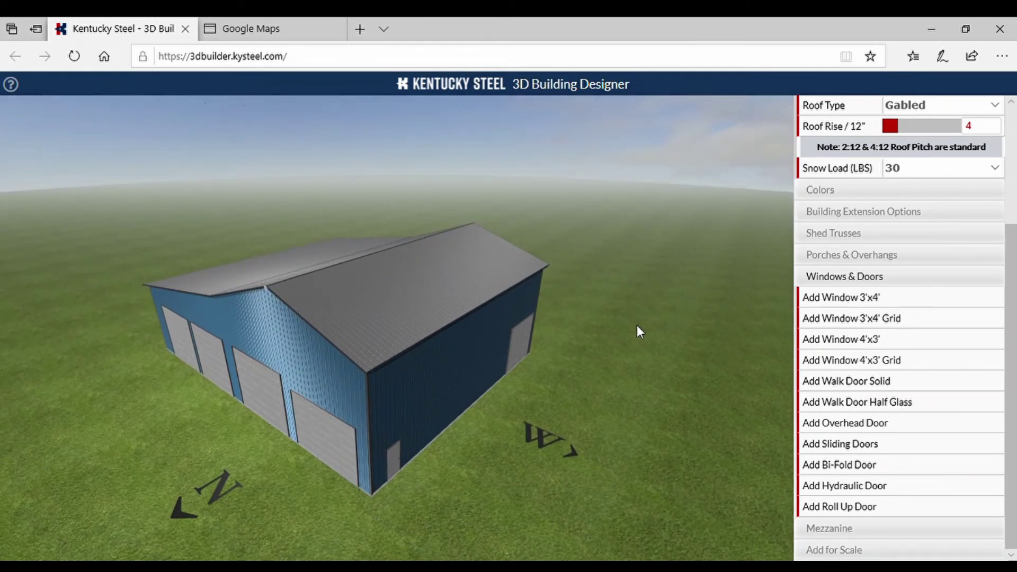
left_click_drag(636, 325, 577, 409)
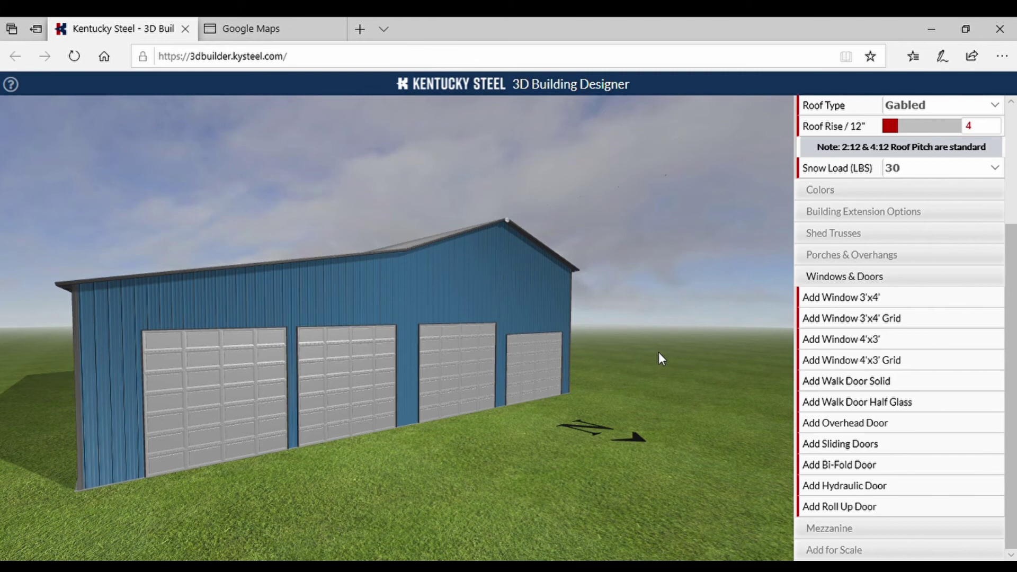
Add wainscot to the front, back, left and right walls
scroll(1012, 365, "up", 3)
left_click(849, 316)
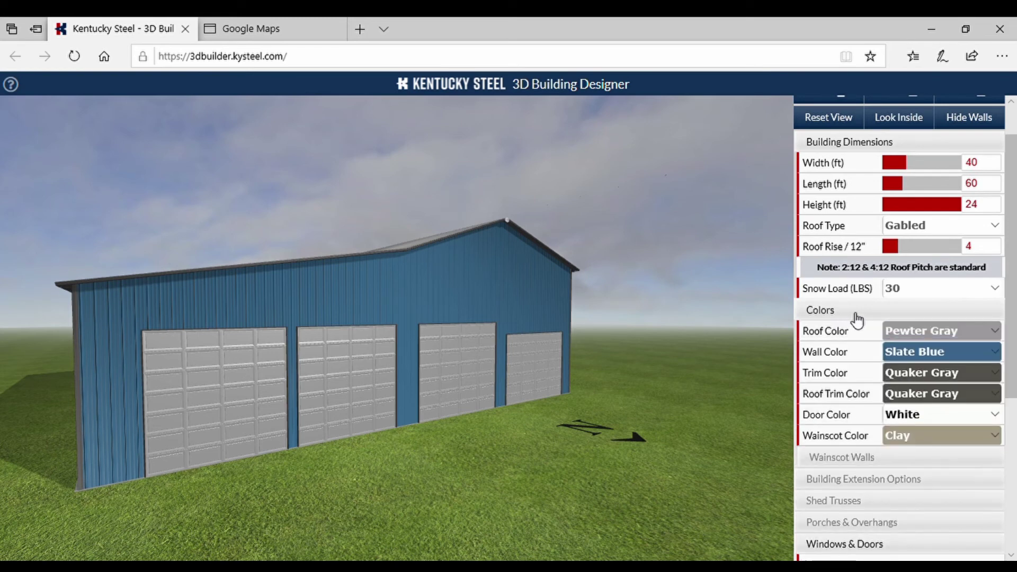
left_click(853, 462)
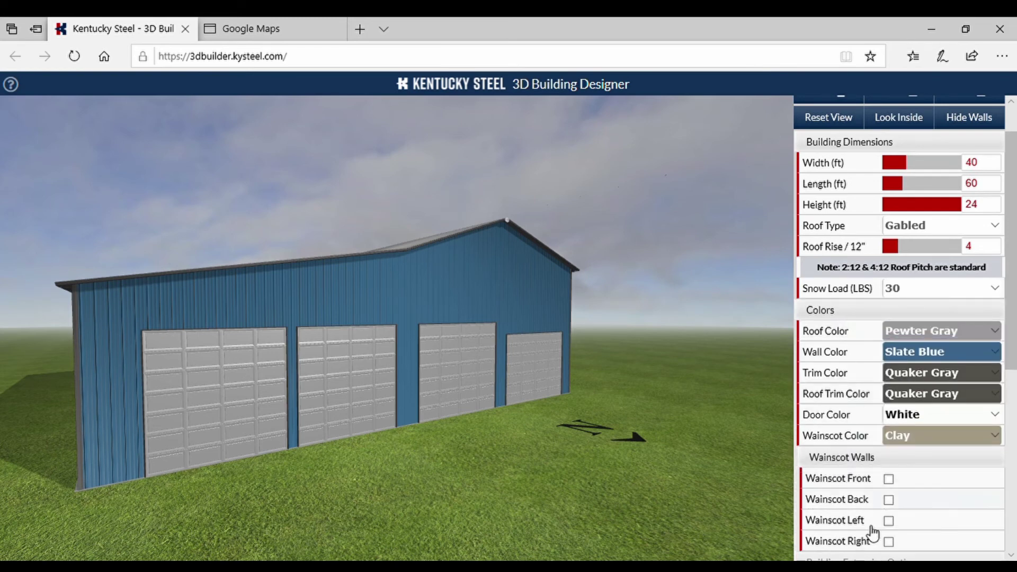
left_click(888, 478)
left_click(889, 501)
left_click(889, 522)
left_click(890, 543)
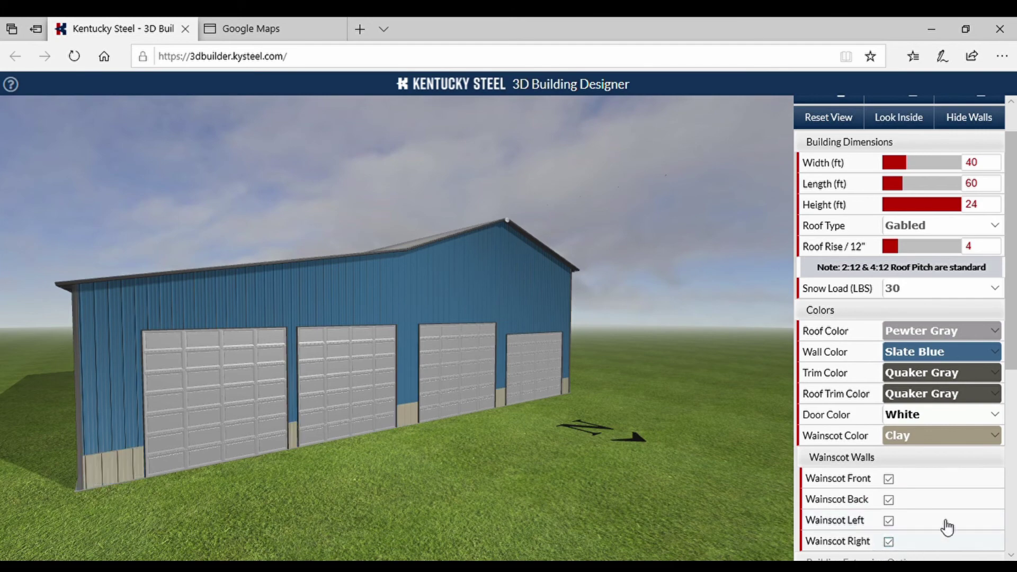
left_click_drag(484, 502, 309, 432)
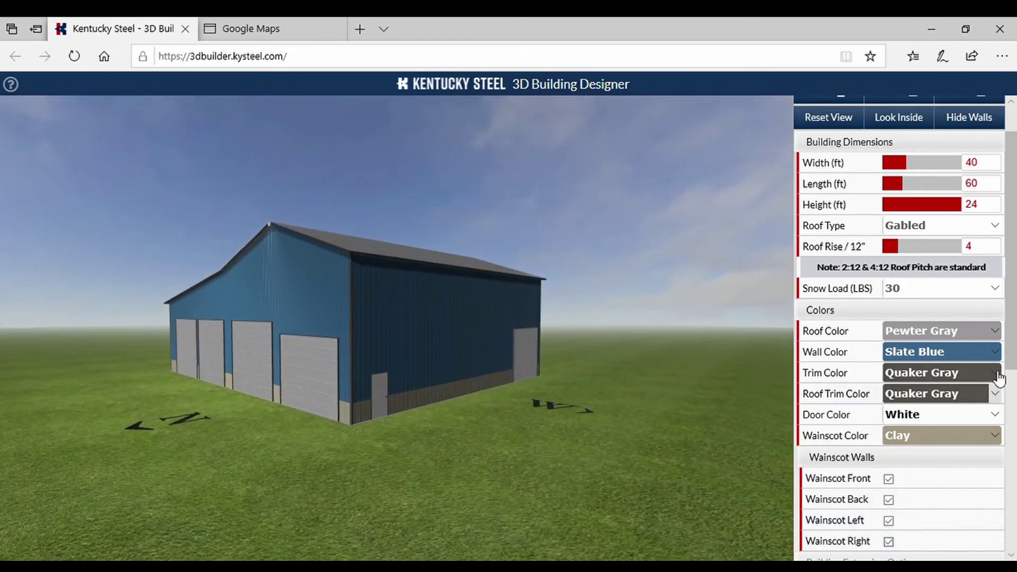
Set the roof to Quaker Gray, walls to Clay and wainscot to Quaker Gray
scroll(995, 365, "down", 1)
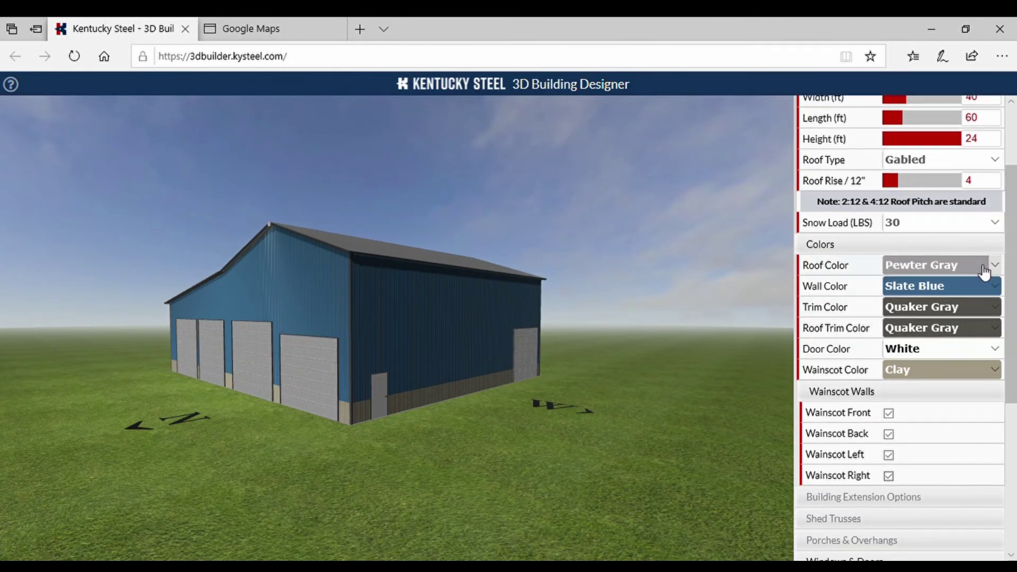
left_click(996, 265)
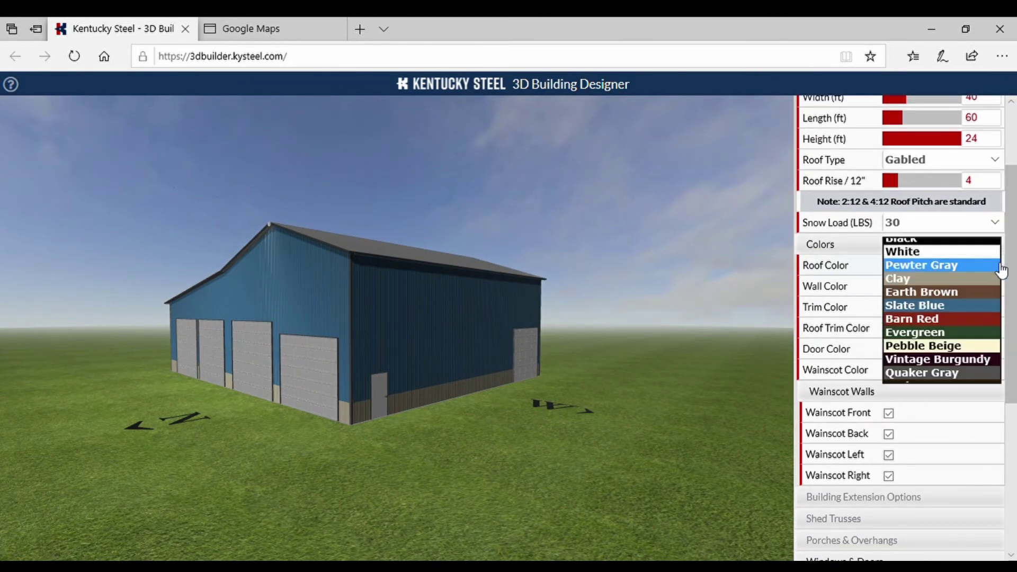
left_click(934, 374)
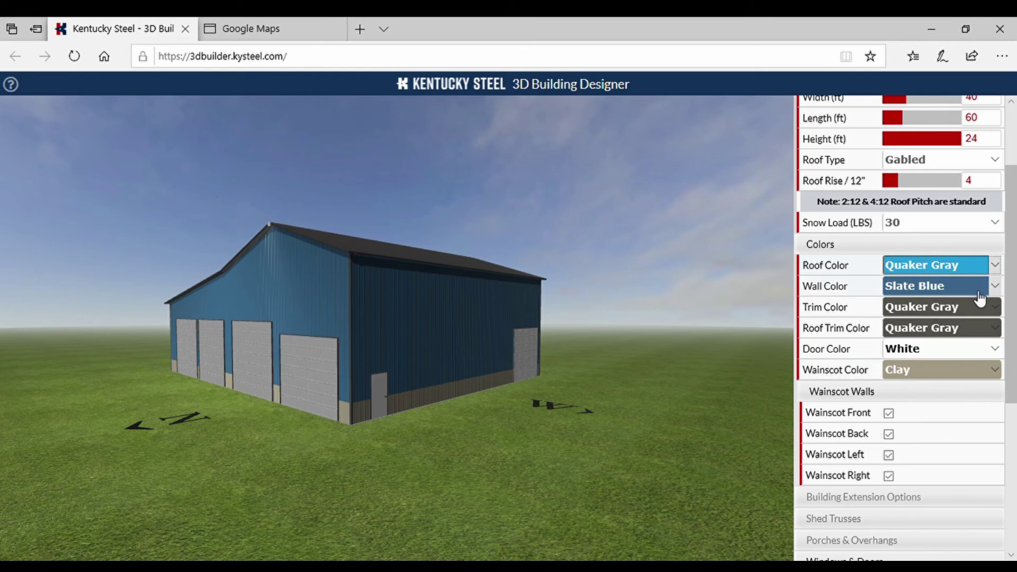
left_click(994, 286)
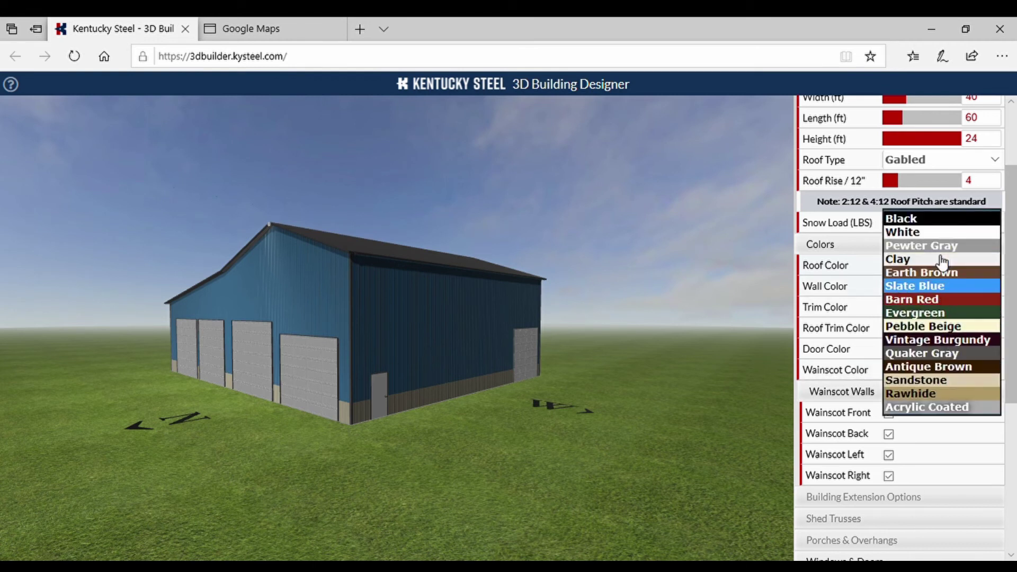
left_click(921, 259)
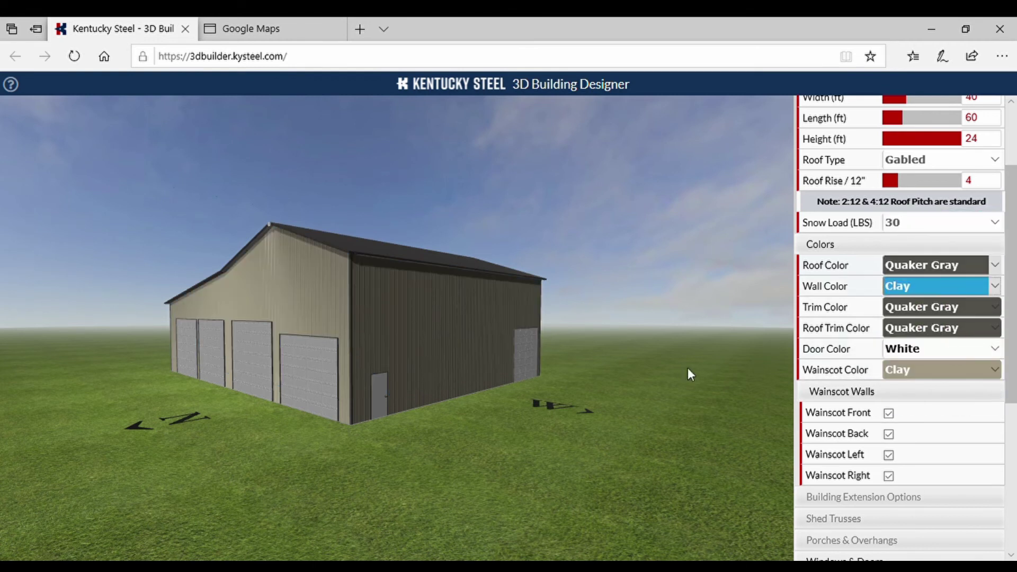
left_click(995, 369)
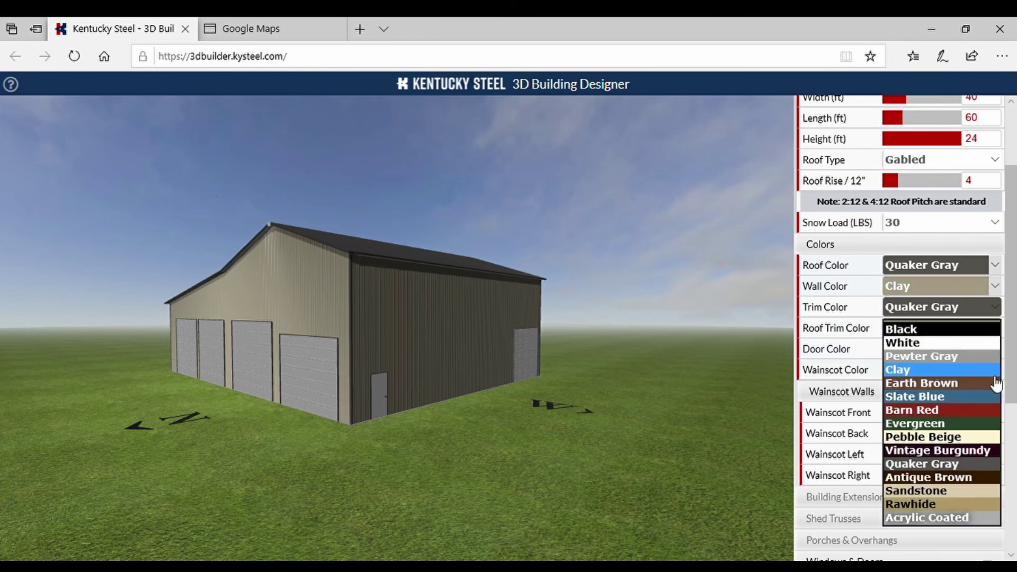
left_click(955, 466)
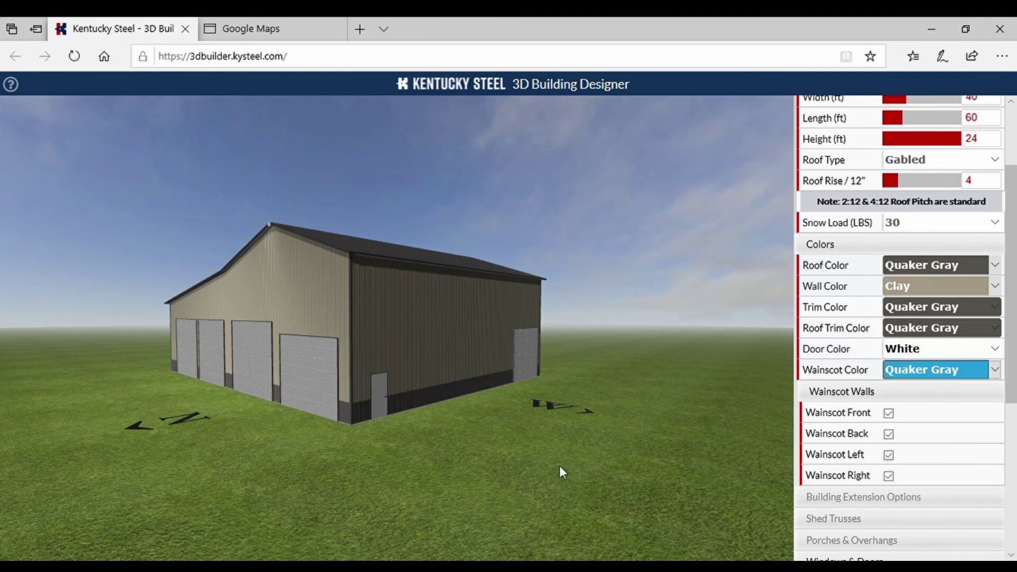
left_click_drag(561, 456, 604, 452)
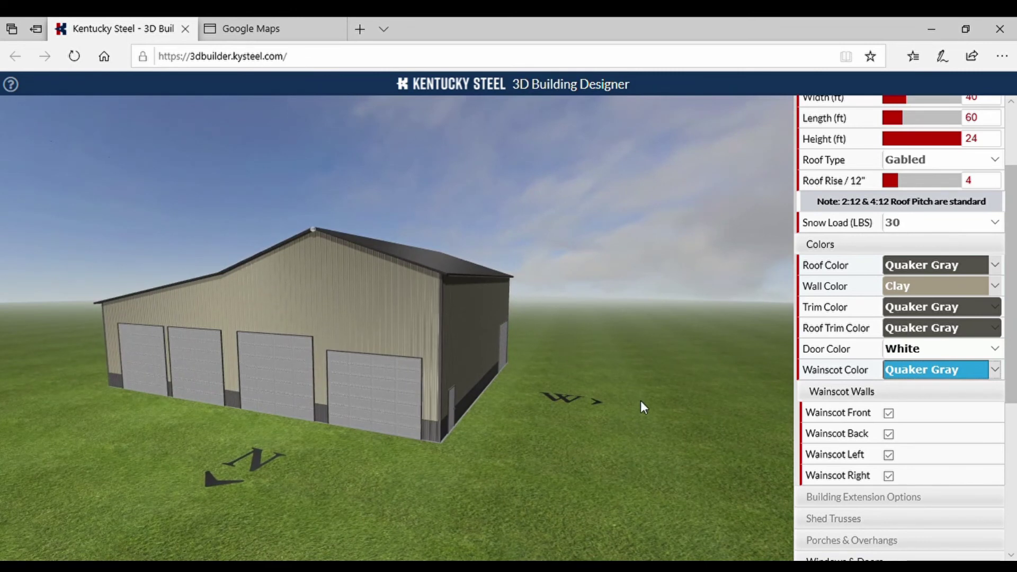
left_click_drag(640, 400, 655, 386)
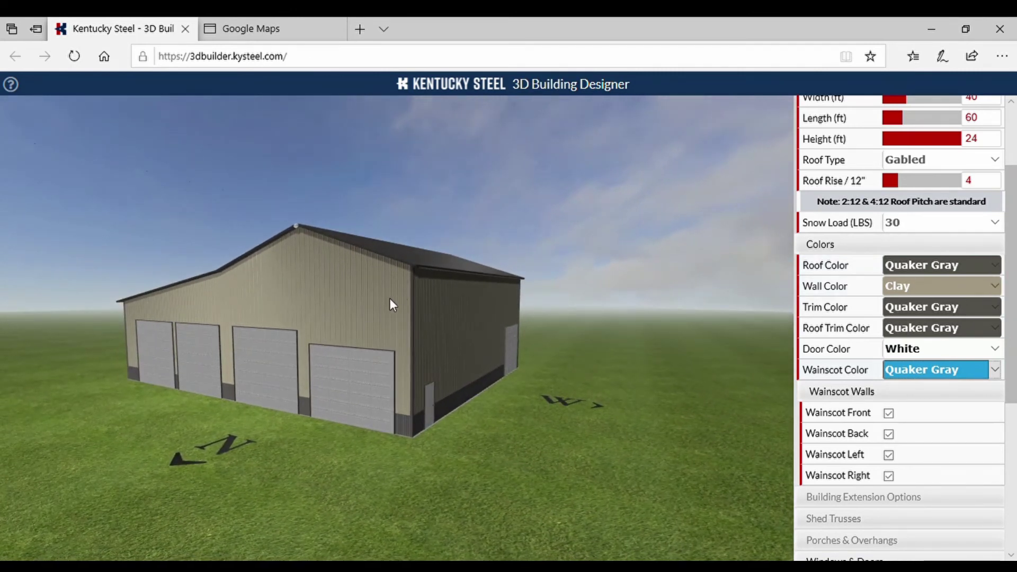
left_click_drag(558, 432, 390, 386)
left_click_drag(566, 393, 430, 427)
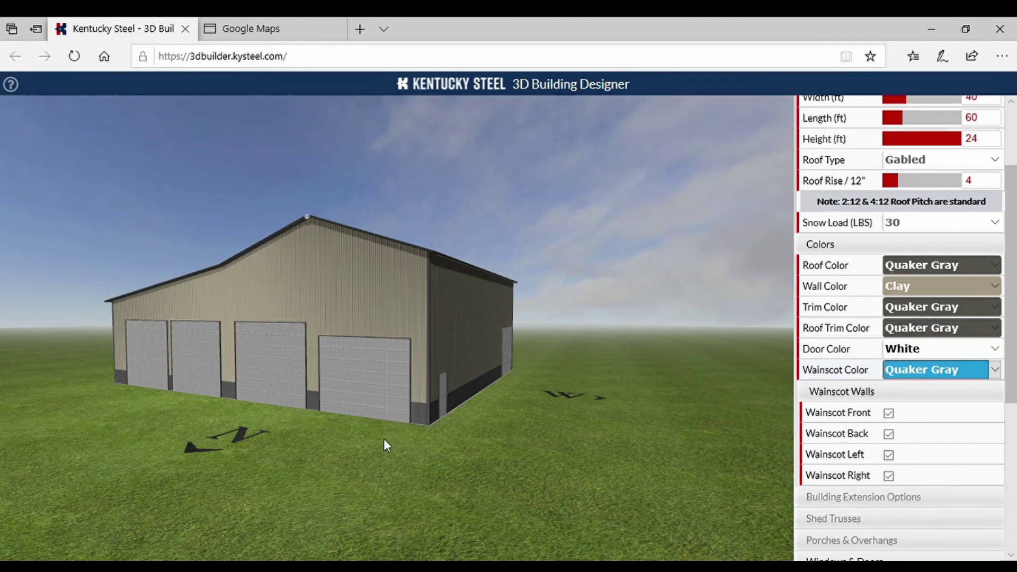
left_click_drag(576, 462, 636, 463)
left_click_drag(192, 476, 431, 444)
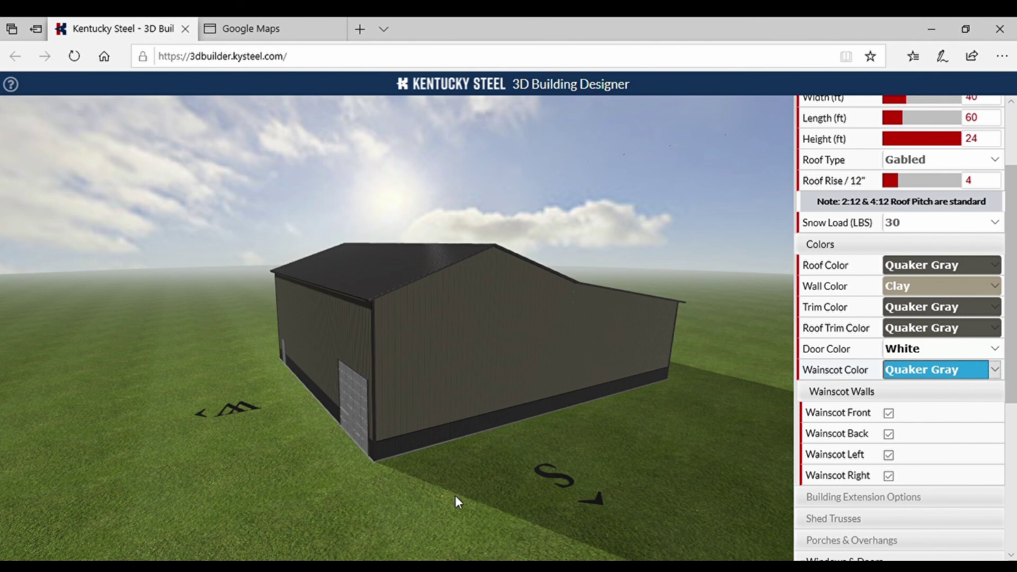
left_click_drag(410, 507, 531, 502)
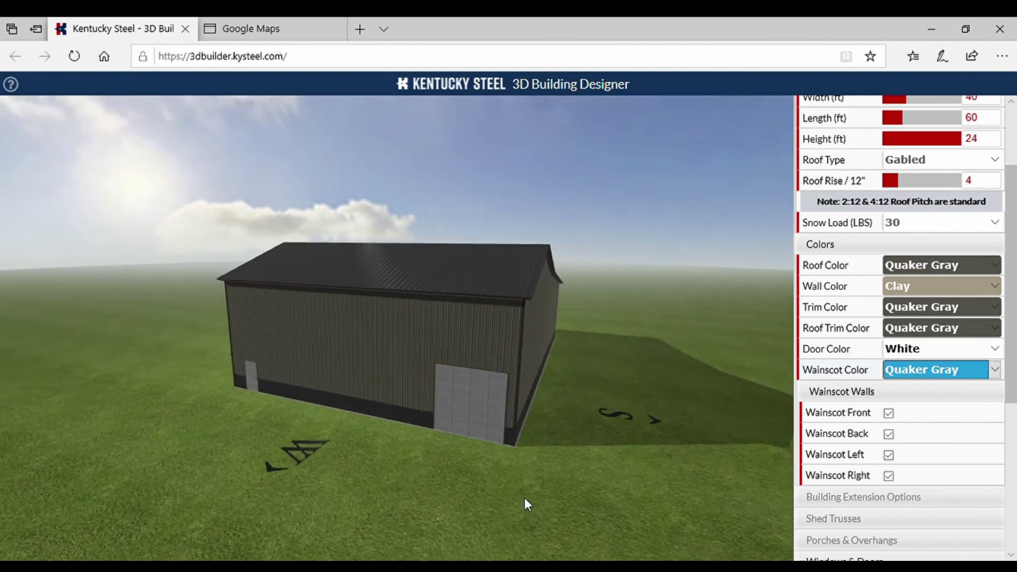
left_click_drag(381, 493, 564, 490)
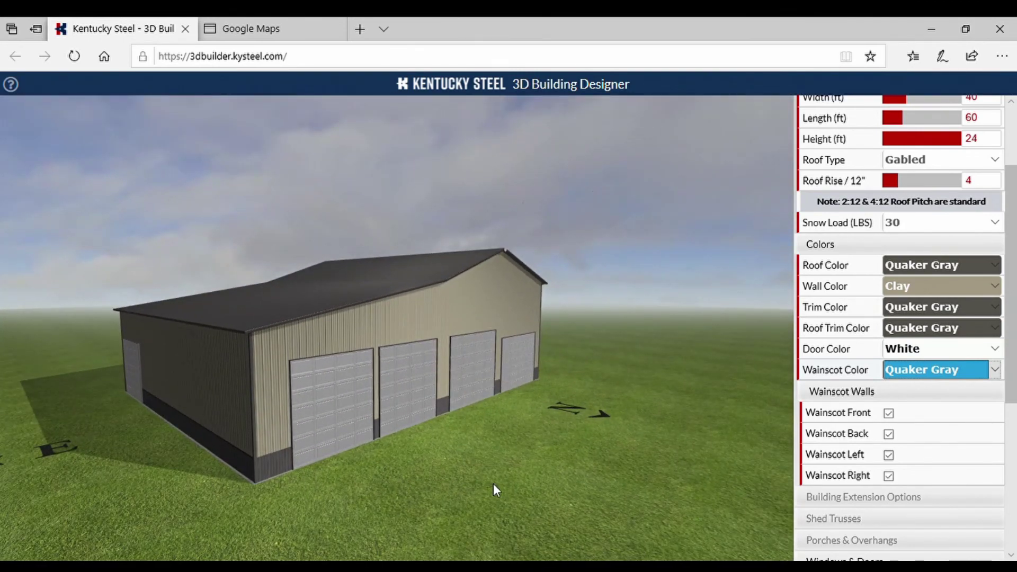
left_click_drag(493, 484, 387, 480)
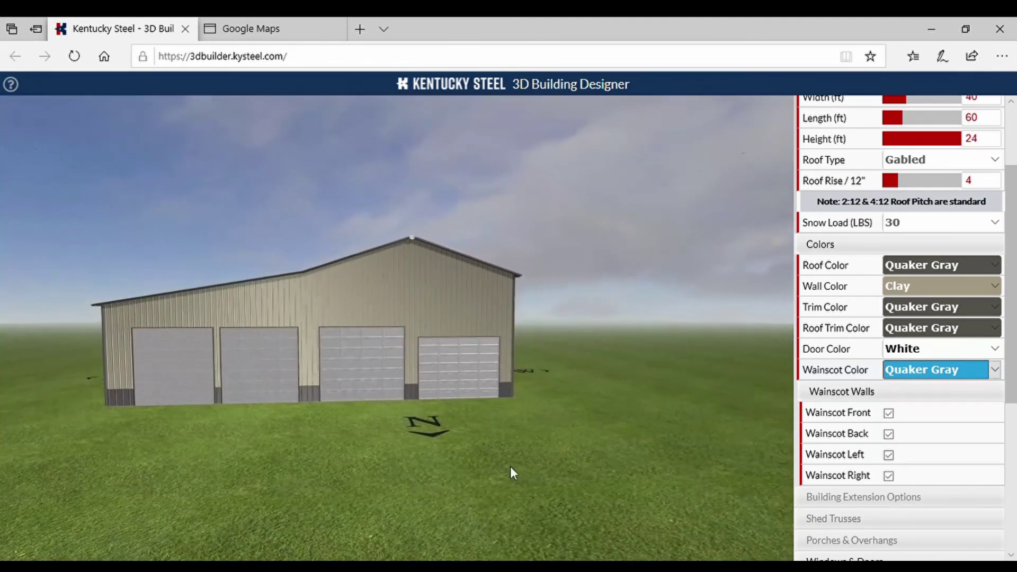